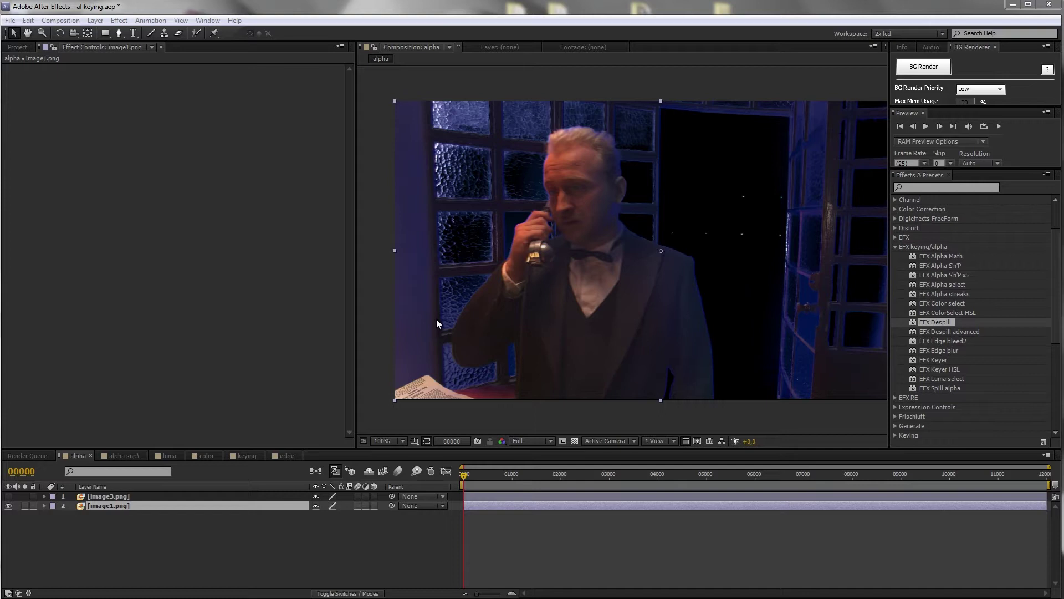
Apply the EFX Alpha Math effect to the image1.png layer.
click(224, 194)
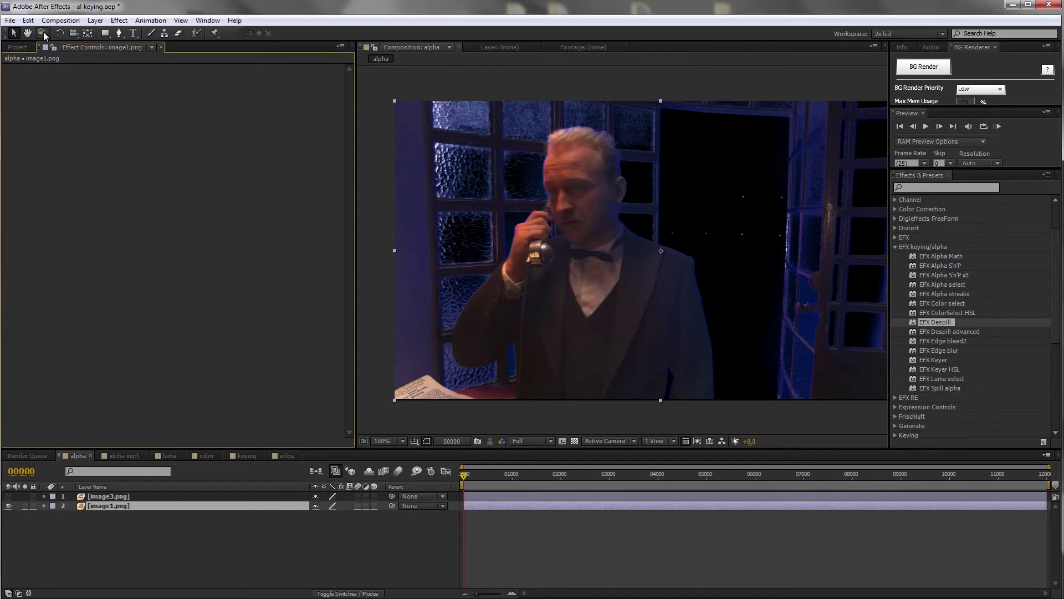
click(18, 47)
click(63, 48)
click(944, 258)
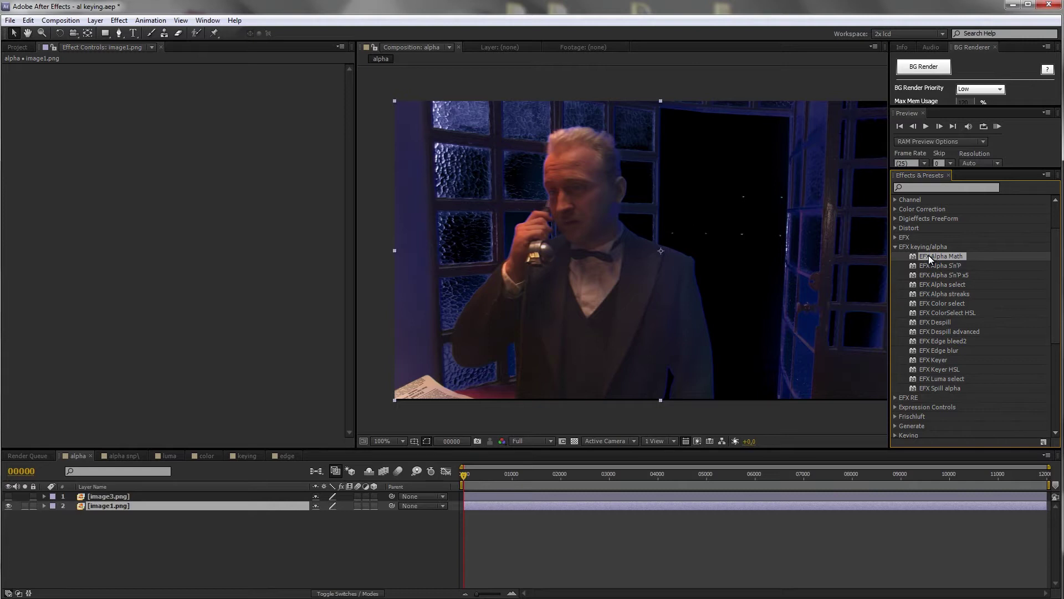
drag(929, 255, 195, 164)
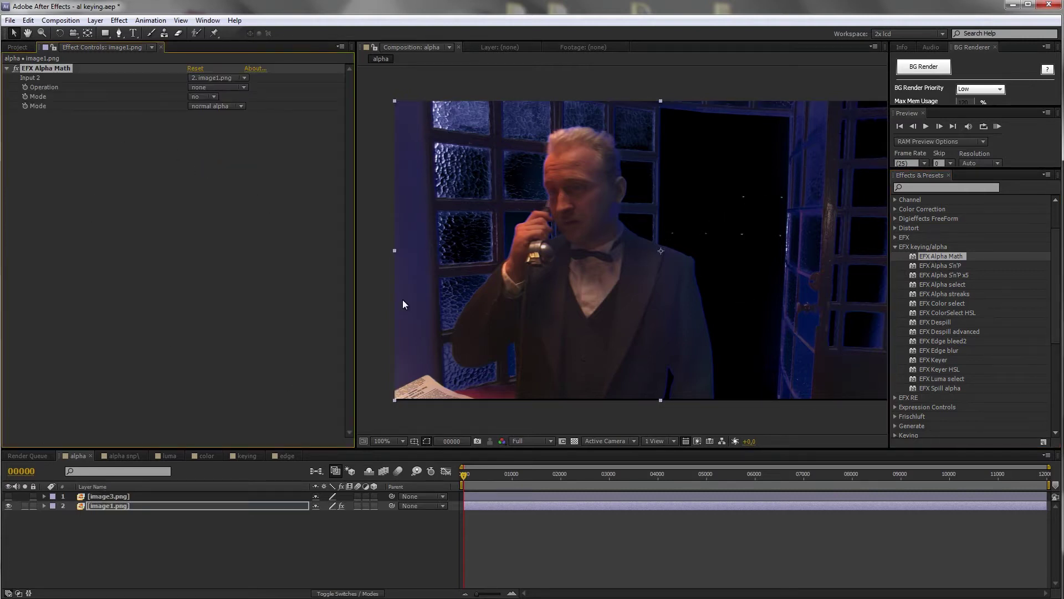
Compare image3.png and image1.png over the transparency checkerboard, ending with image1.png visible.
click(8, 506)
click(9, 497)
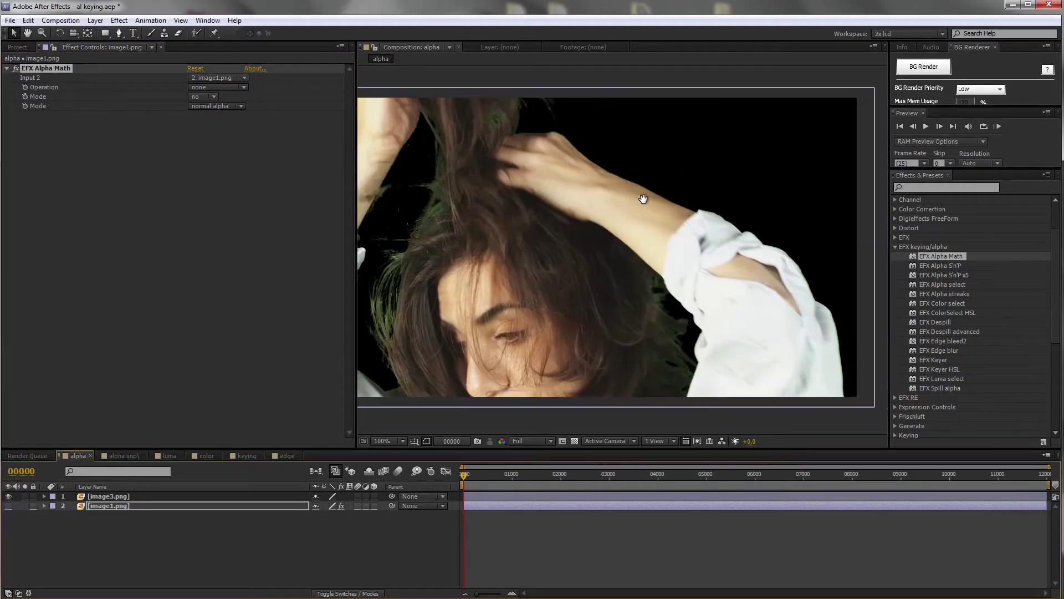
click(574, 440)
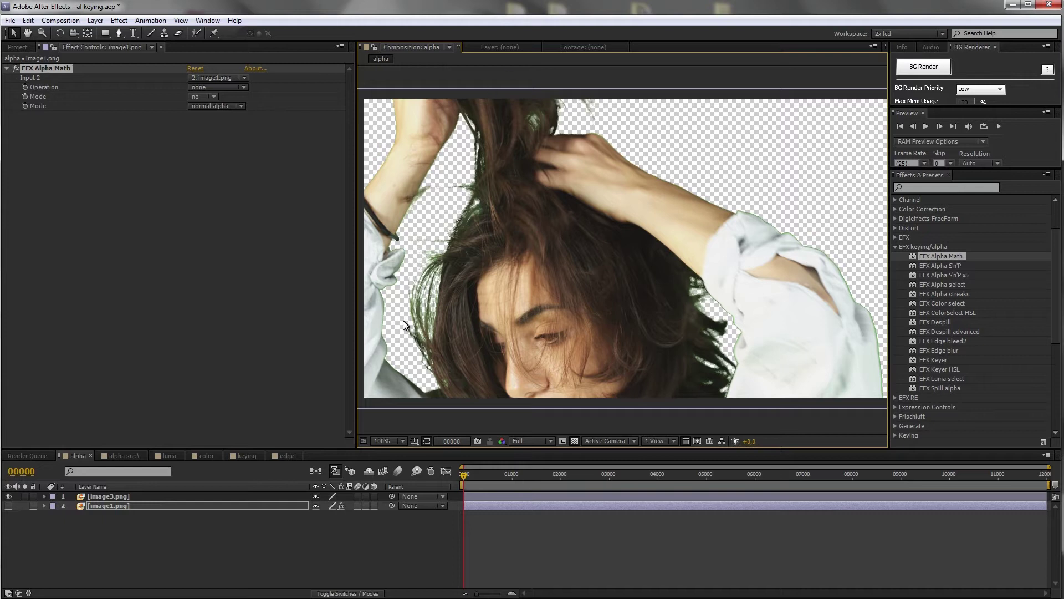
click(9, 497)
click(9, 505)
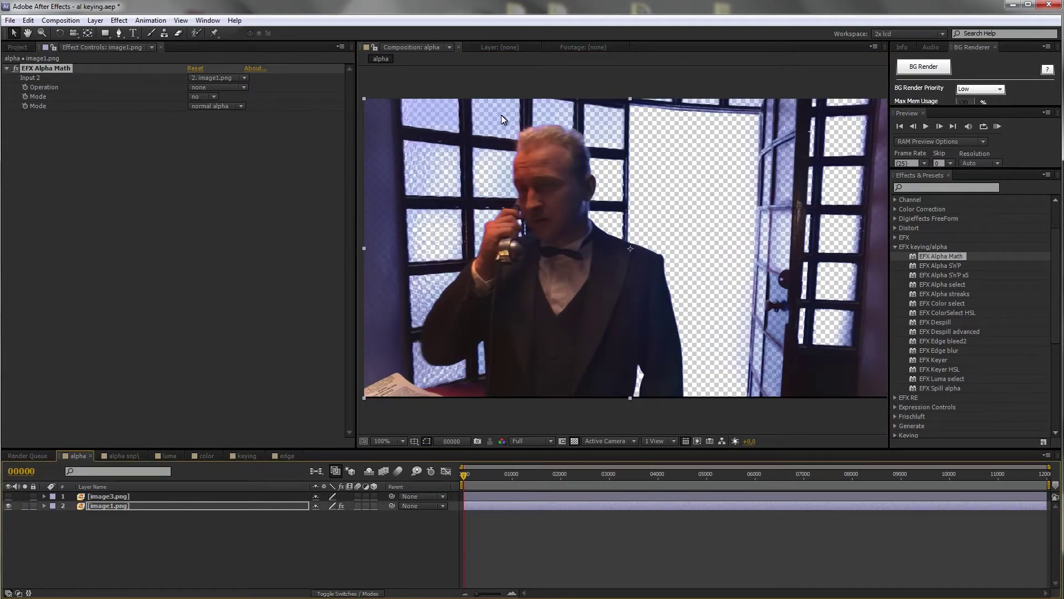
Set Alpha Math's Input 2 to 1. image3.png on the image1.png layer.
click(110, 506)
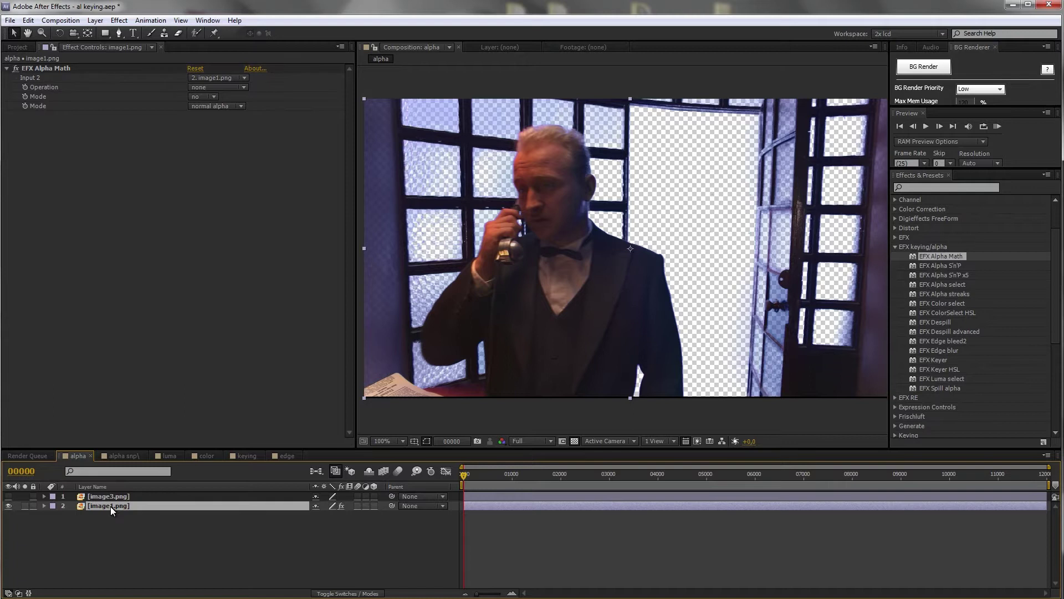
click(243, 78)
click(241, 107)
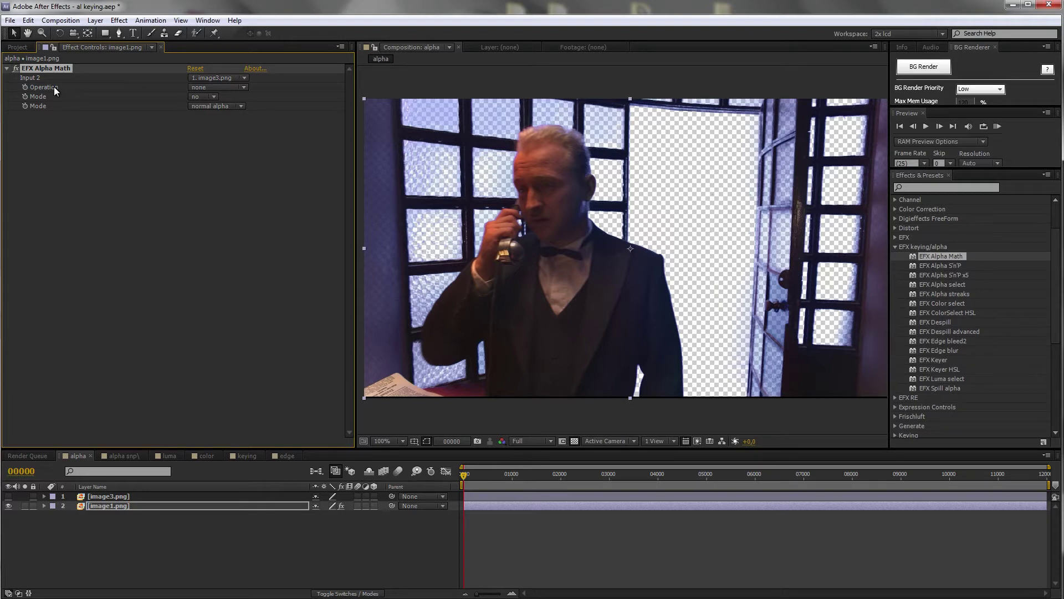
Try the Alpha Math operations replace with B, A+B and A*B.
click(244, 87)
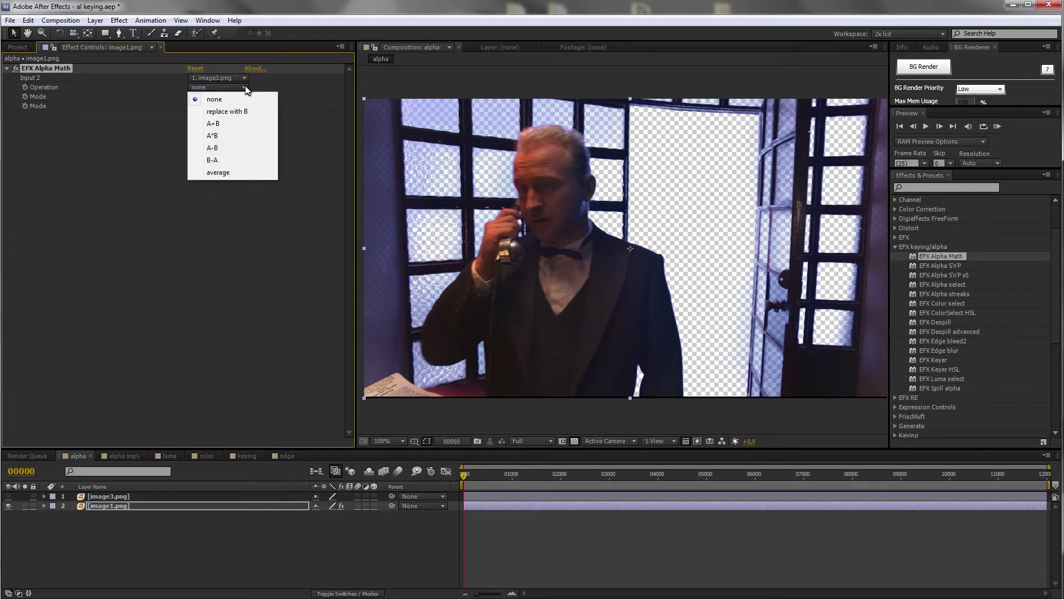
click(241, 110)
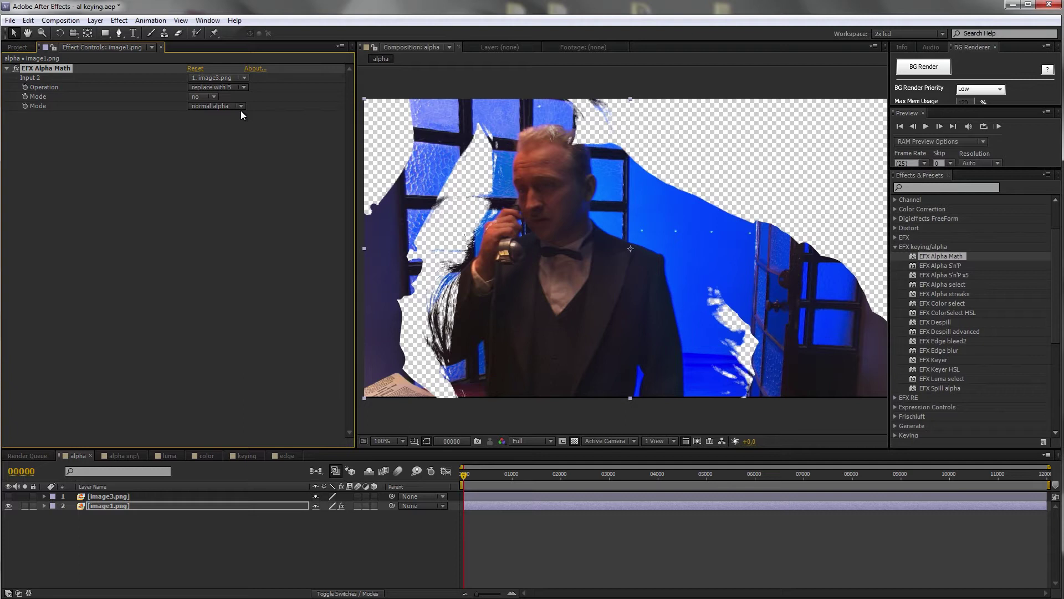
click(240, 87)
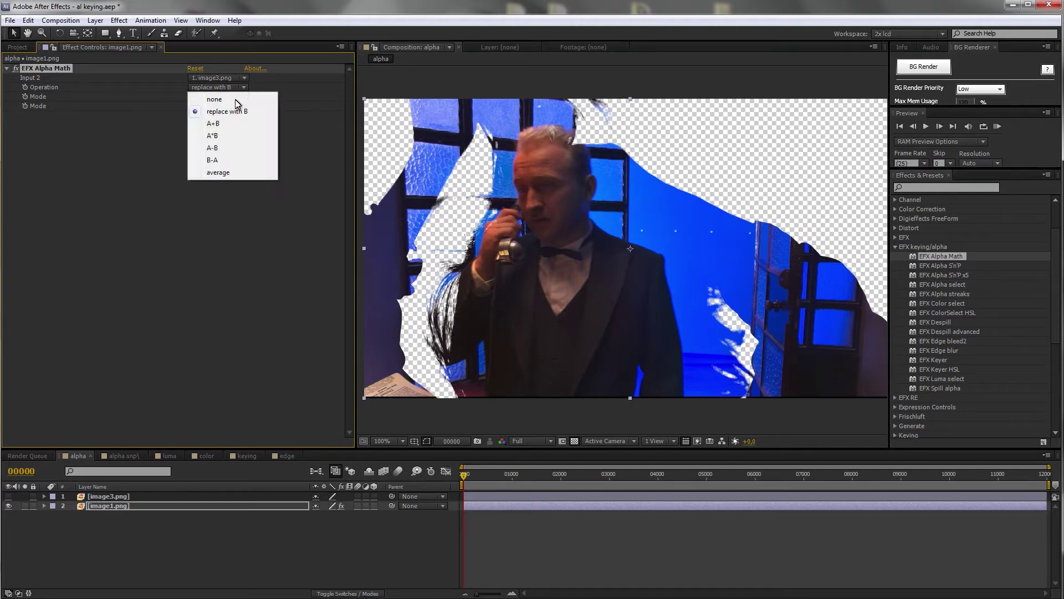
click(236, 124)
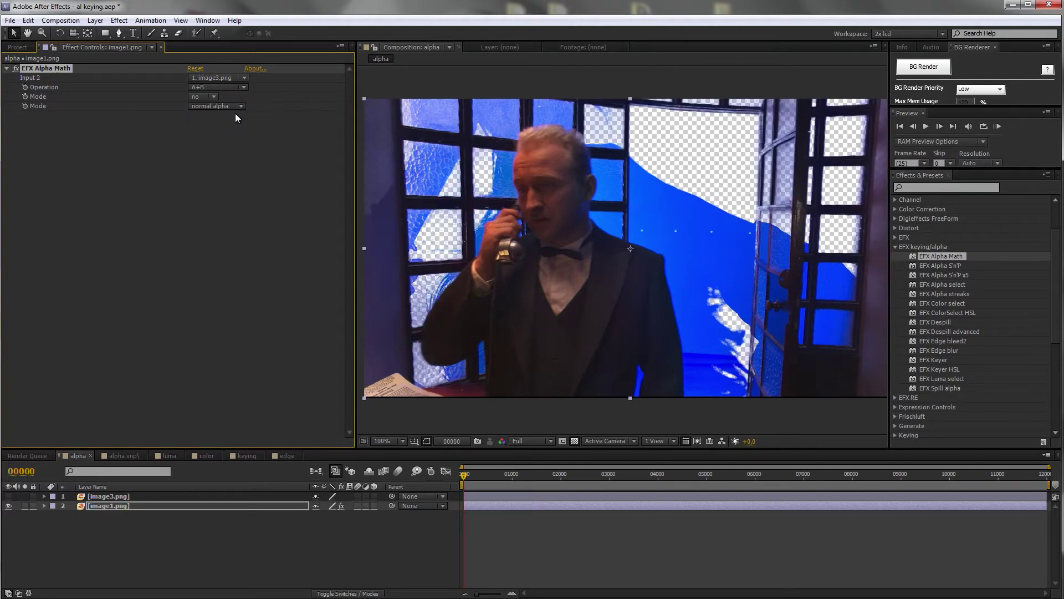
click(245, 88)
click(225, 140)
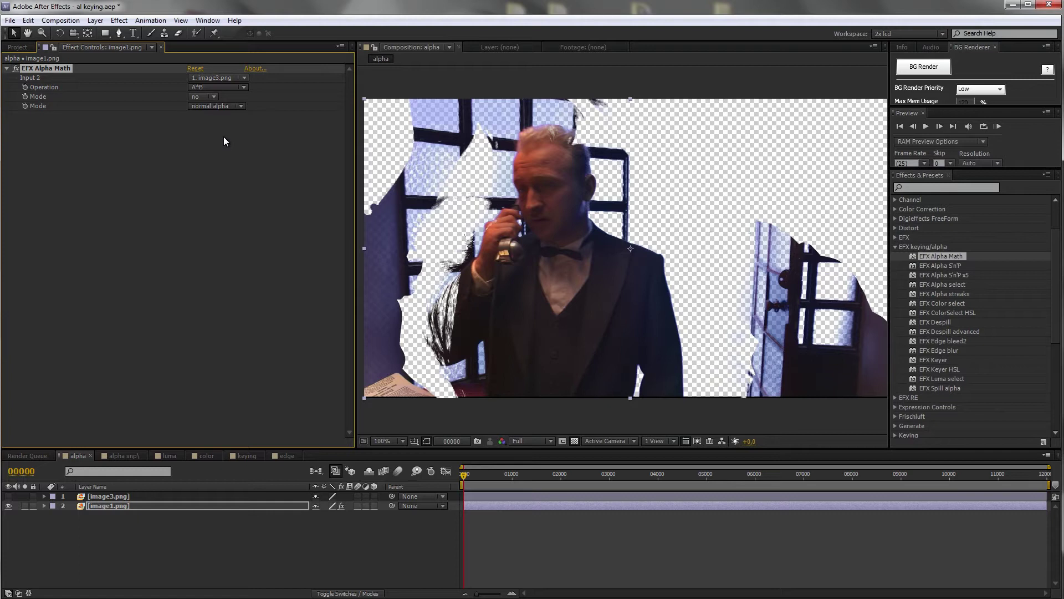
Try the operations A-B, B-A and average, then reopen the operation list.
click(218, 86)
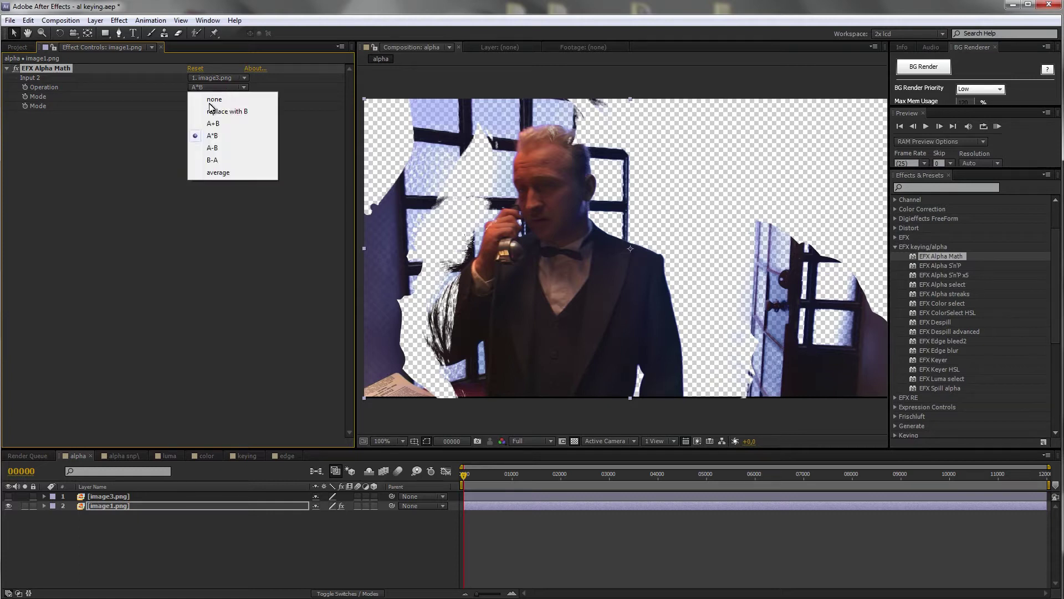
click(214, 147)
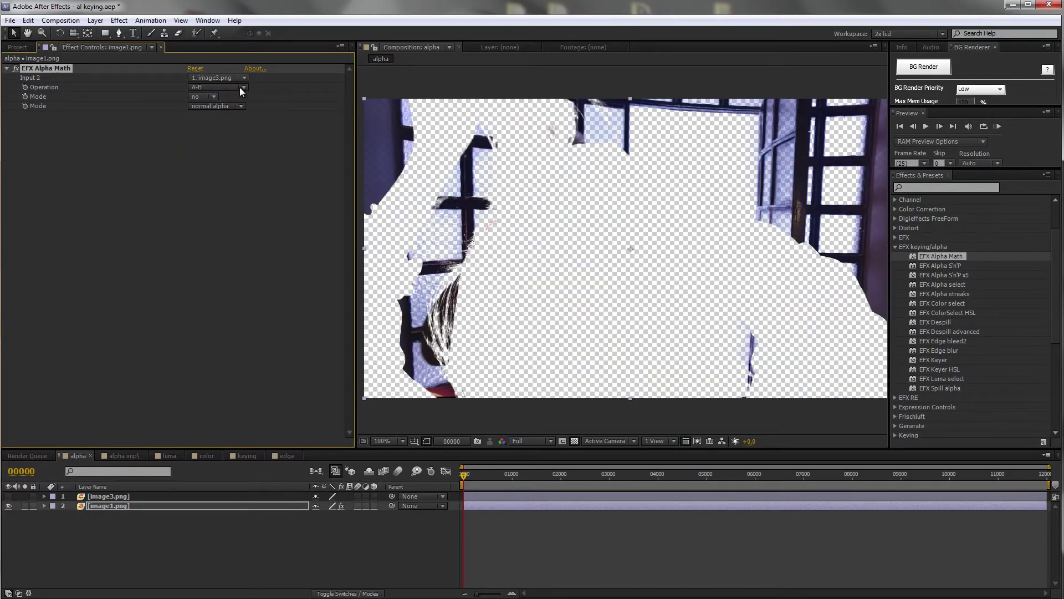
click(239, 88)
click(227, 159)
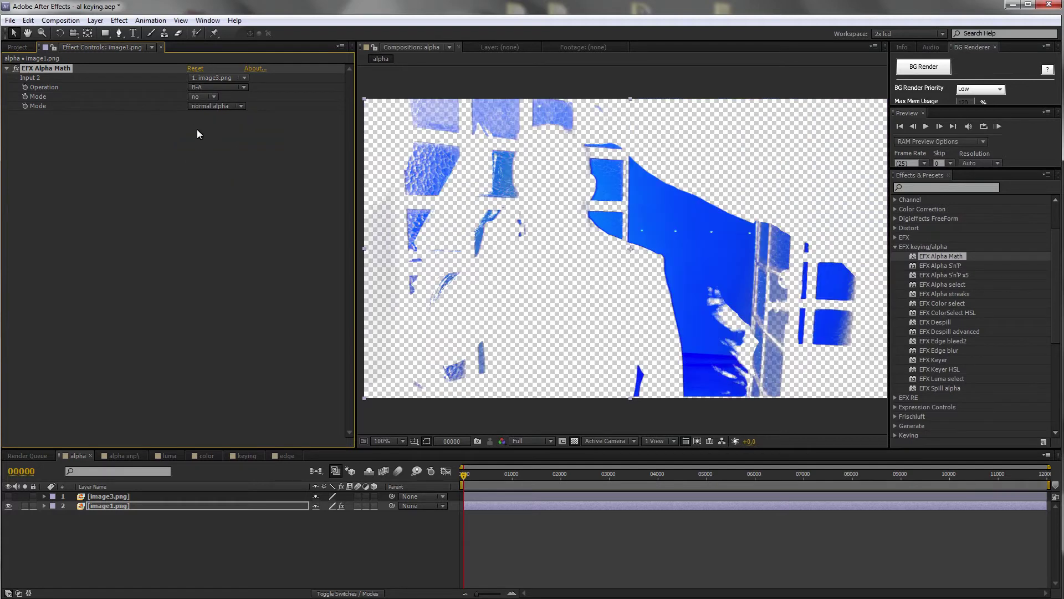
click(225, 88)
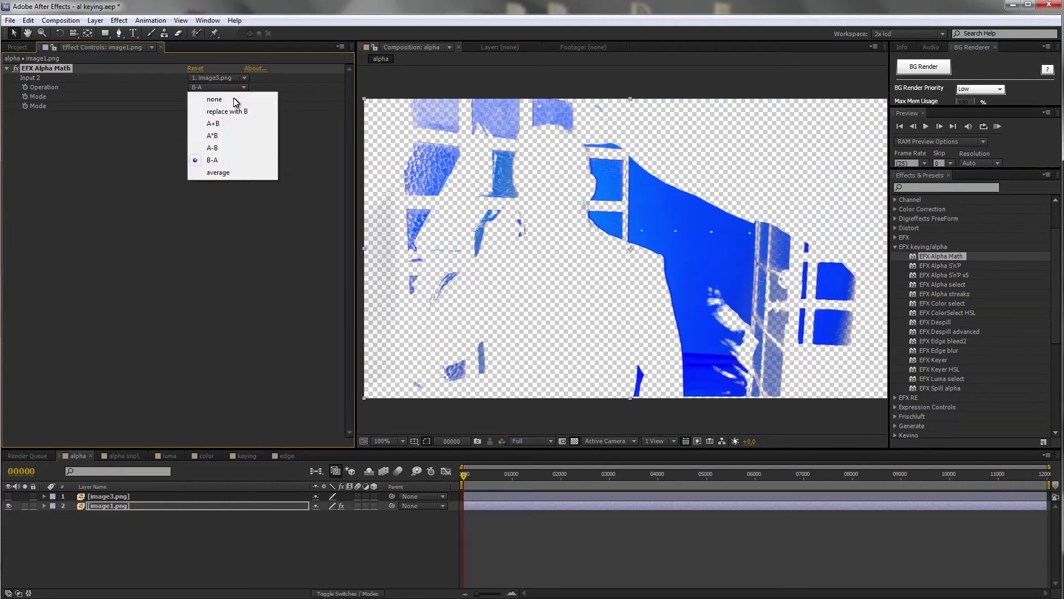
click(218, 174)
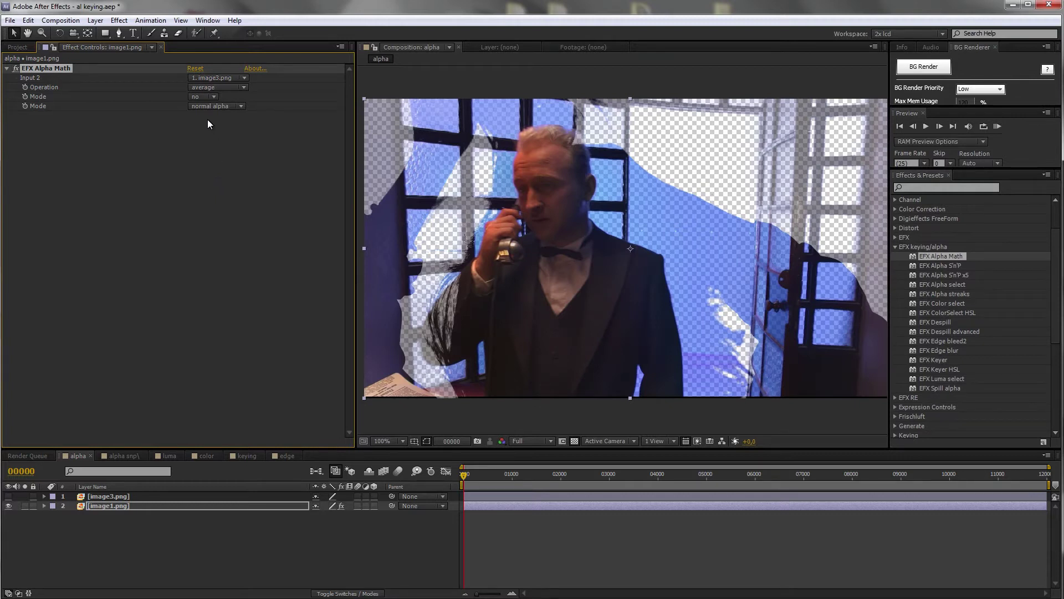
click(224, 88)
Switch the Alpha Math operation from A+B to A*B.
click(224, 121)
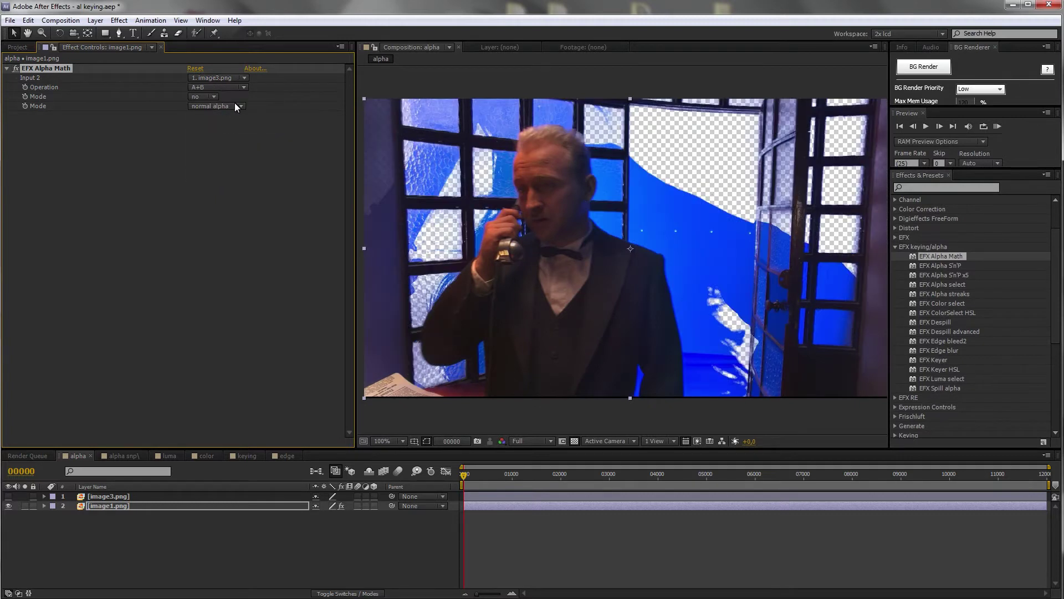
click(235, 92)
click(213, 135)
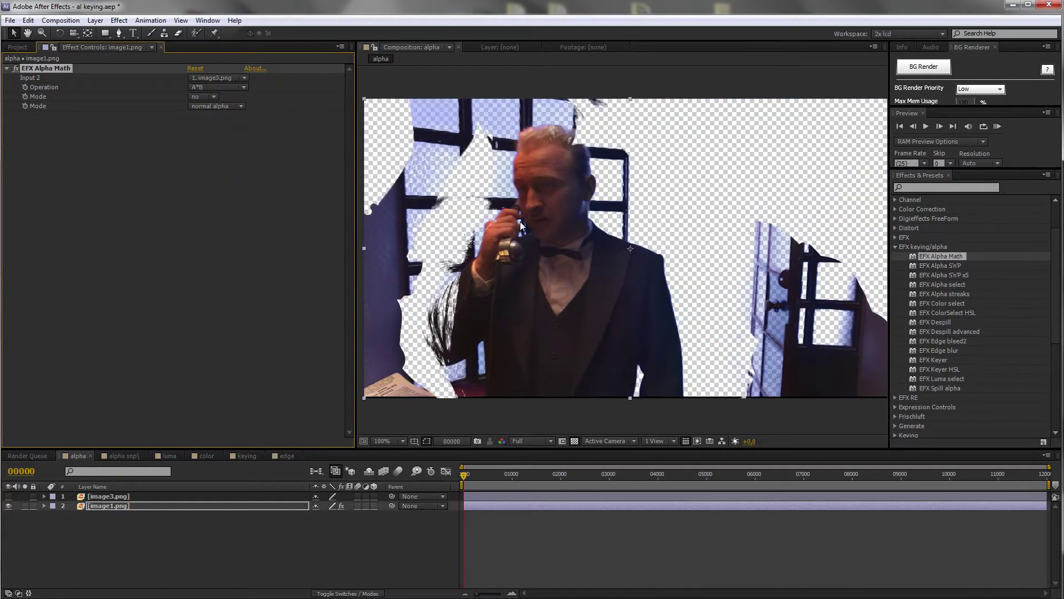
Set the first Mode option to yes, then back to no.
click(210, 97)
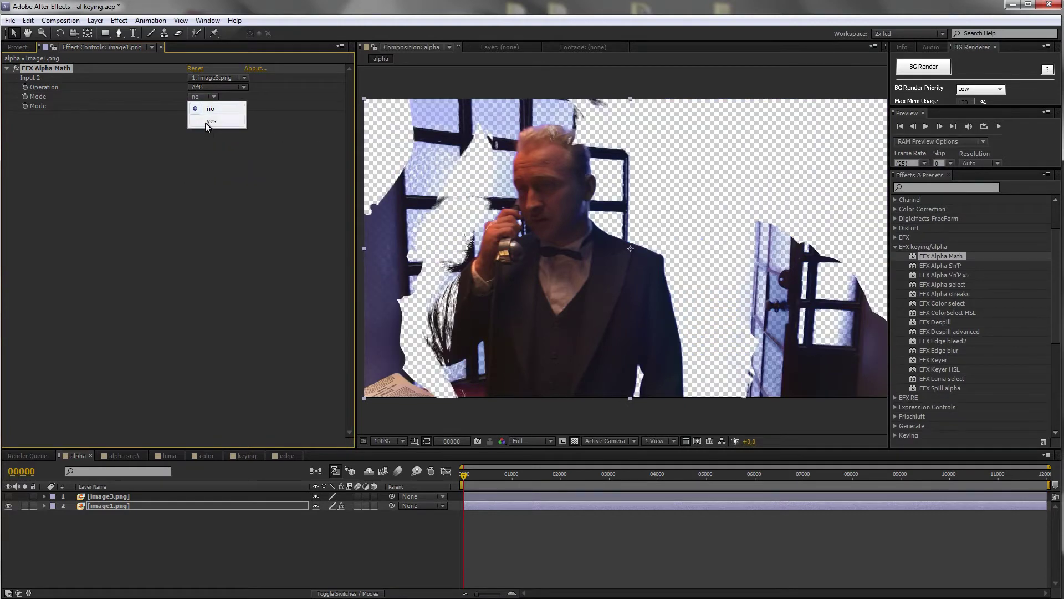
click(205, 122)
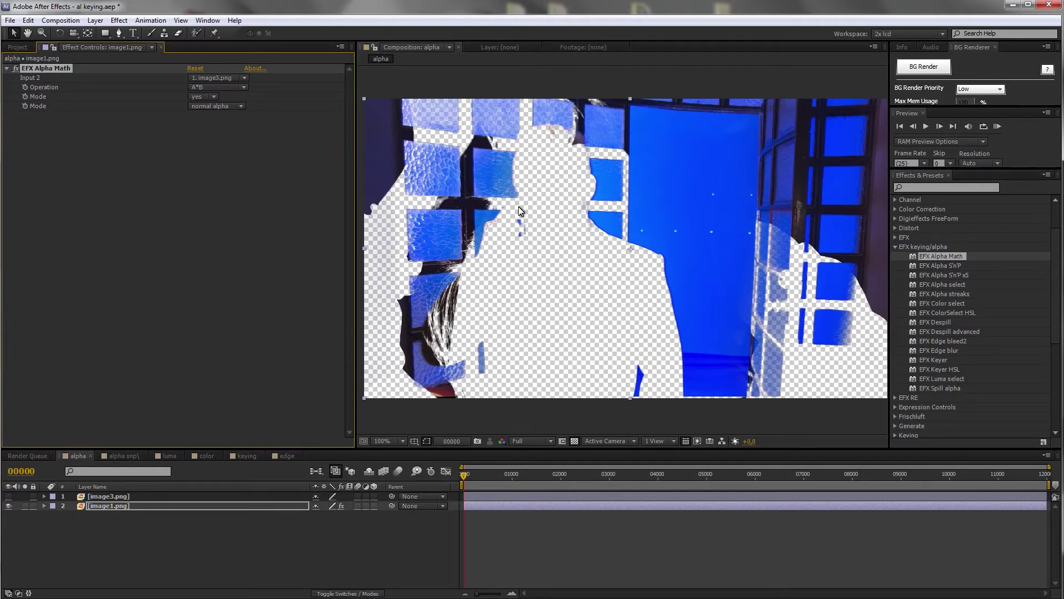
click(202, 97)
click(211, 111)
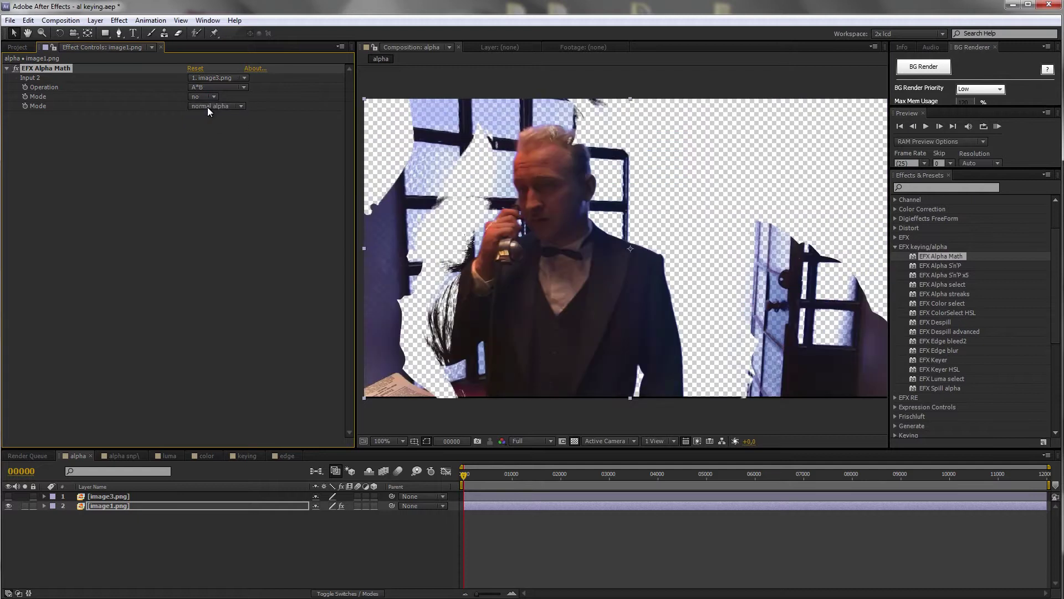
click(241, 106)
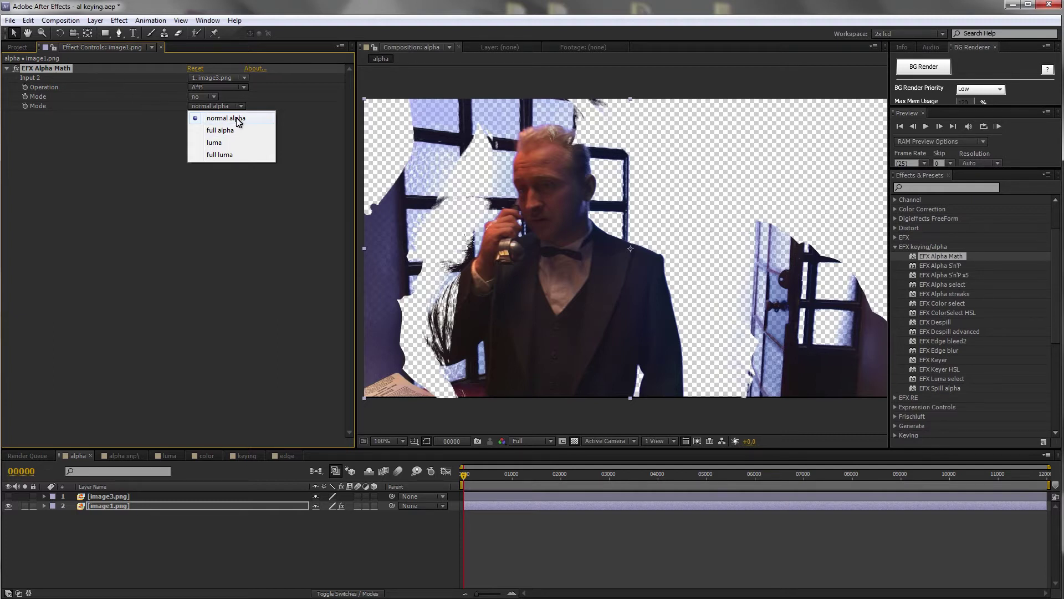
Keep the normal alpha mode and show the composite against black instead of the checkerboard.
click(239, 122)
click(574, 441)
click(573, 440)
click(573, 441)
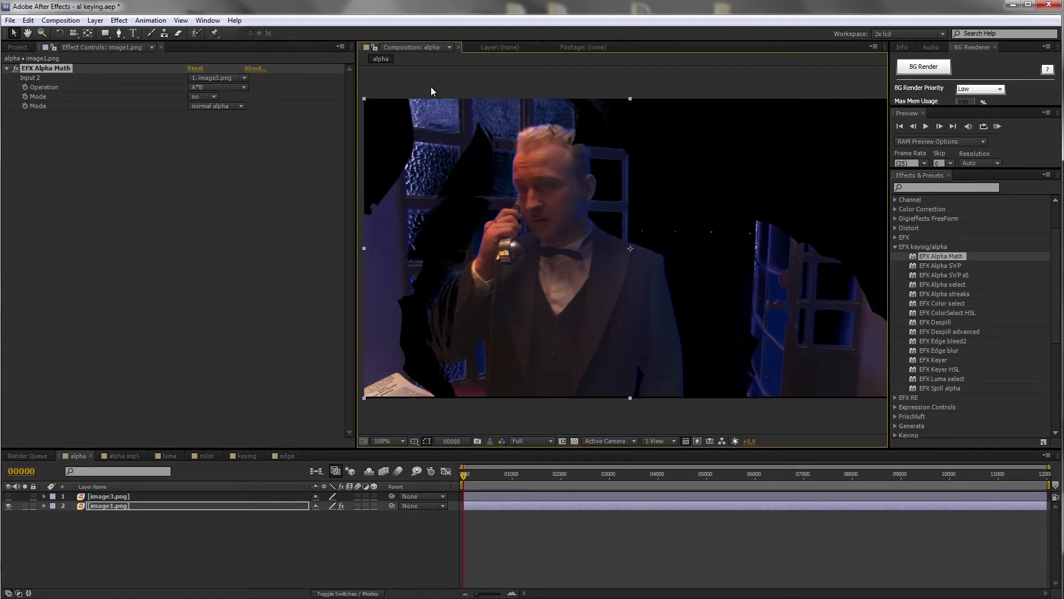
Try alpha modes full alpha, luma and full luma, then delete EFX Alpha Math.
click(216, 106)
click(241, 131)
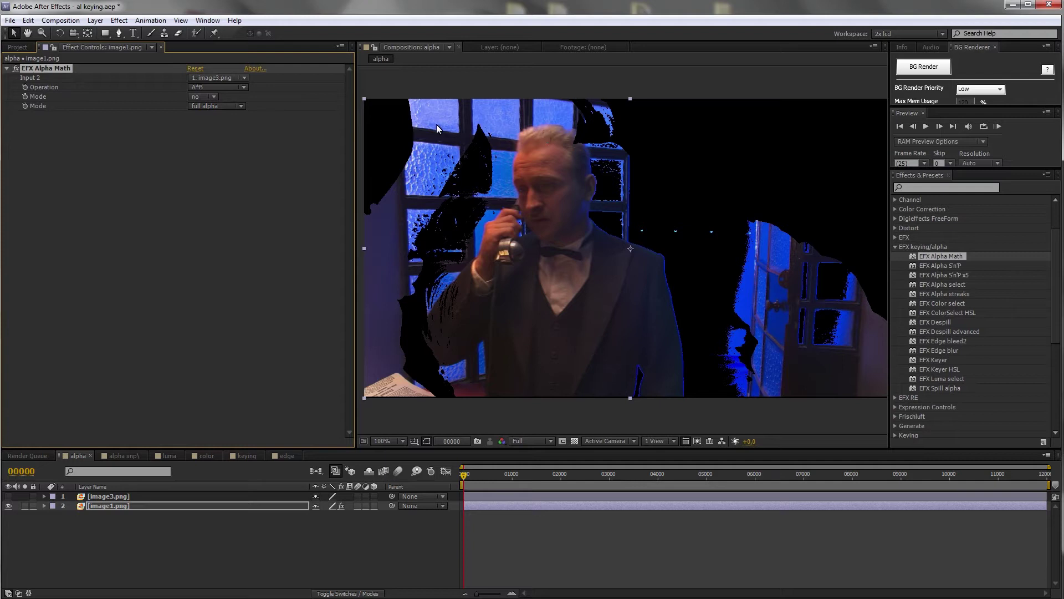
click(216, 106)
click(224, 140)
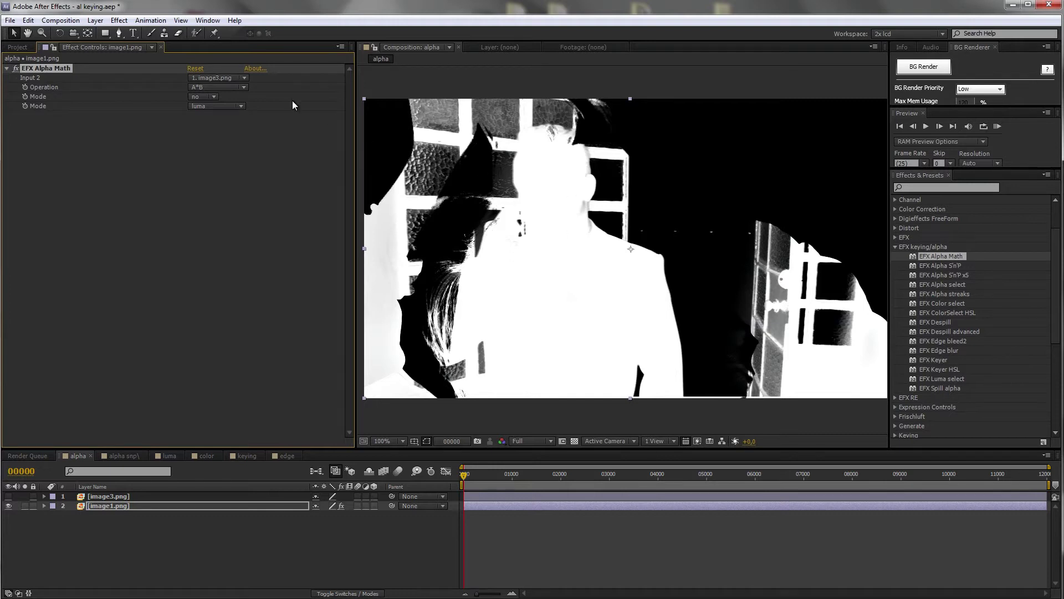
click(237, 106)
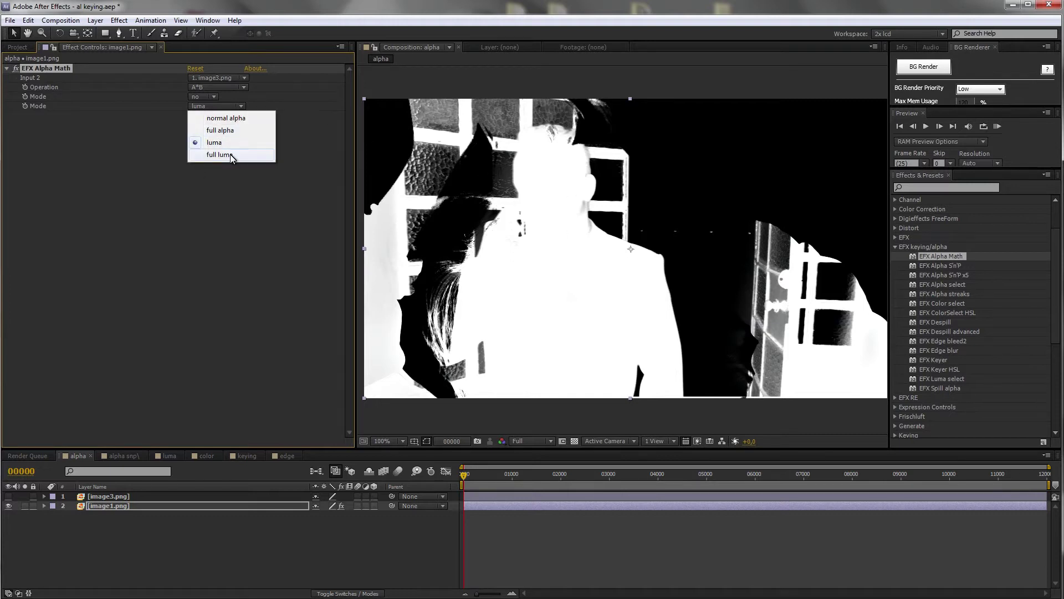
click(231, 154)
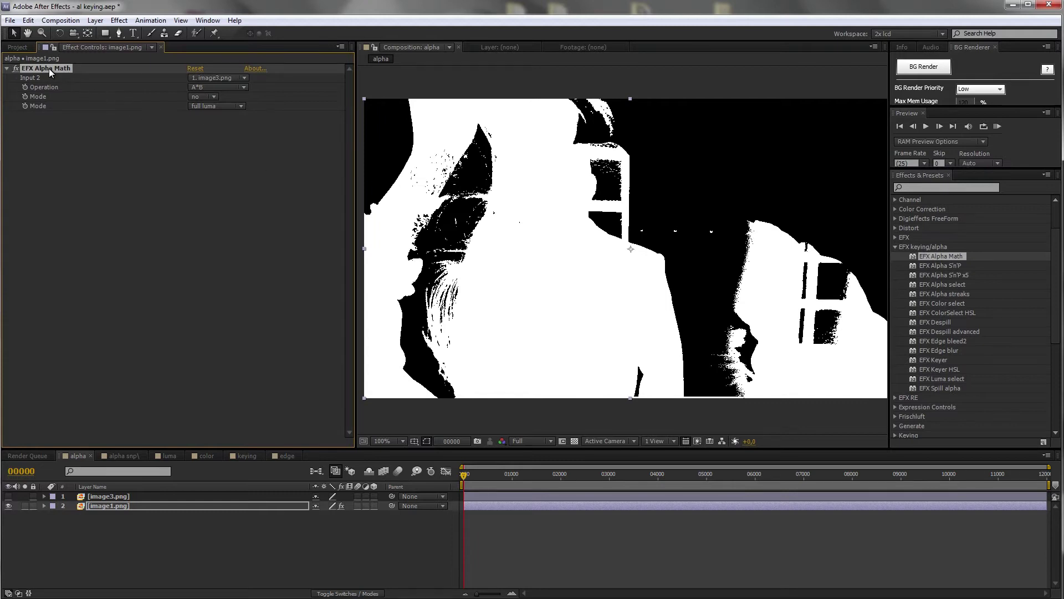
key(Delete)
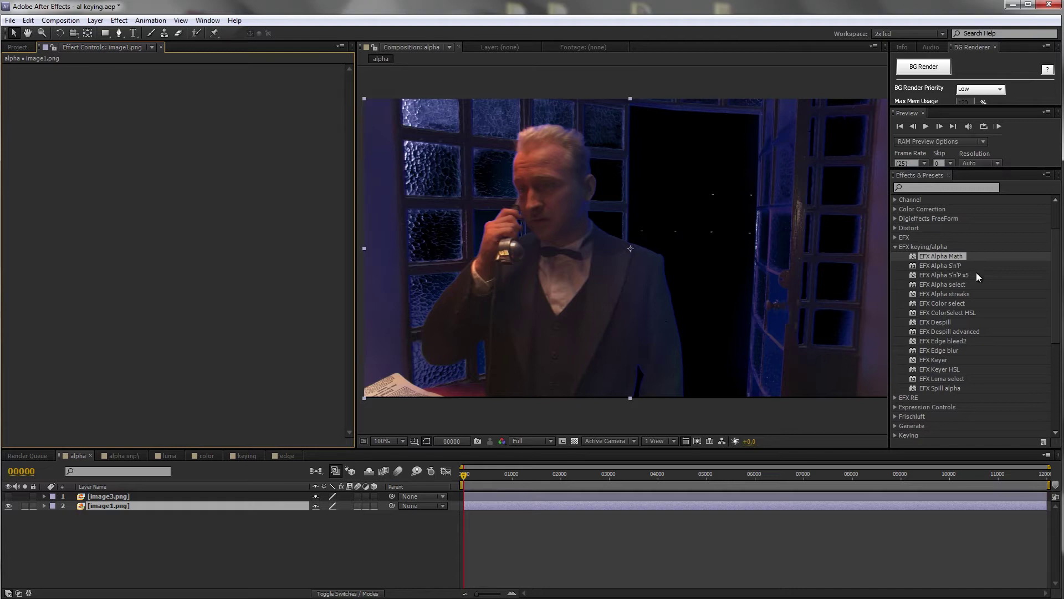
Open the alpha snp\ composition and zoom and pan around the speckled test plug.png matte.
drag(943, 271, 478, 412)
drag(261, 456, 668, 245)
scroll(652, 248, down, 1)
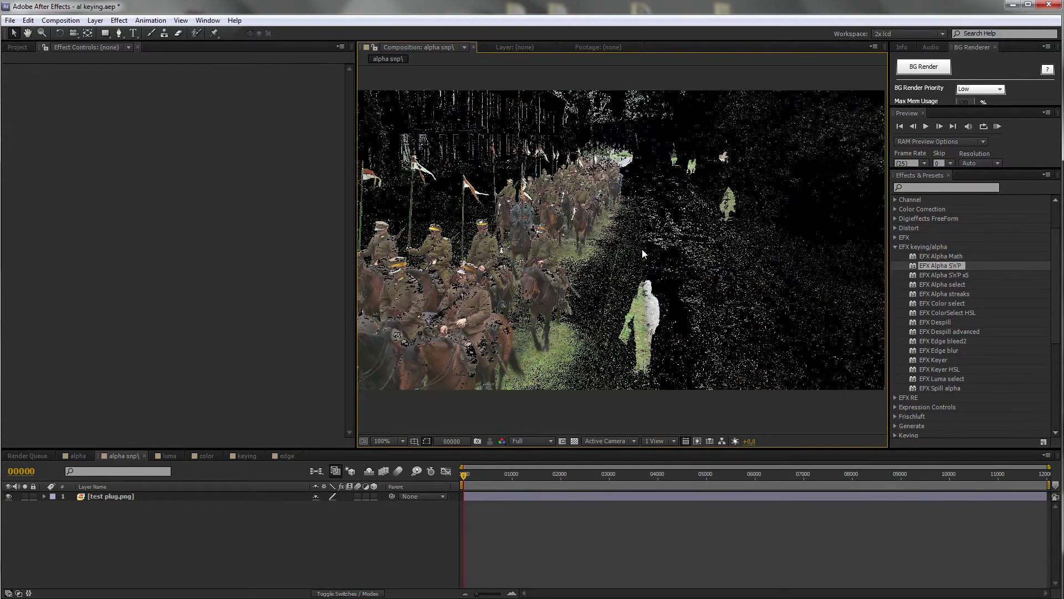
scroll(644, 249, up, 3)
scroll(647, 251, down, 1)
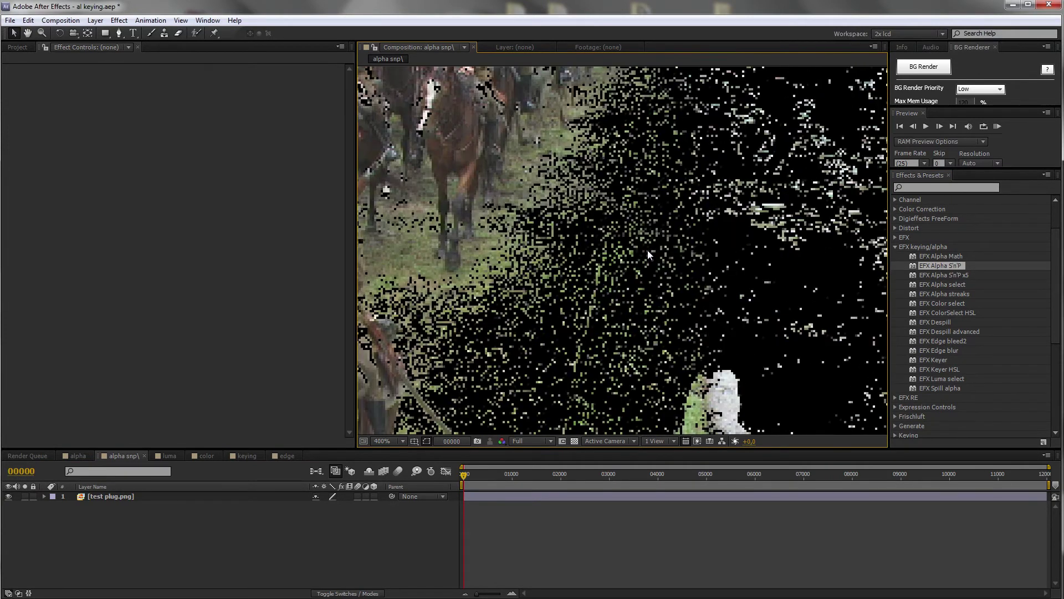
scroll(648, 202, down, 1)
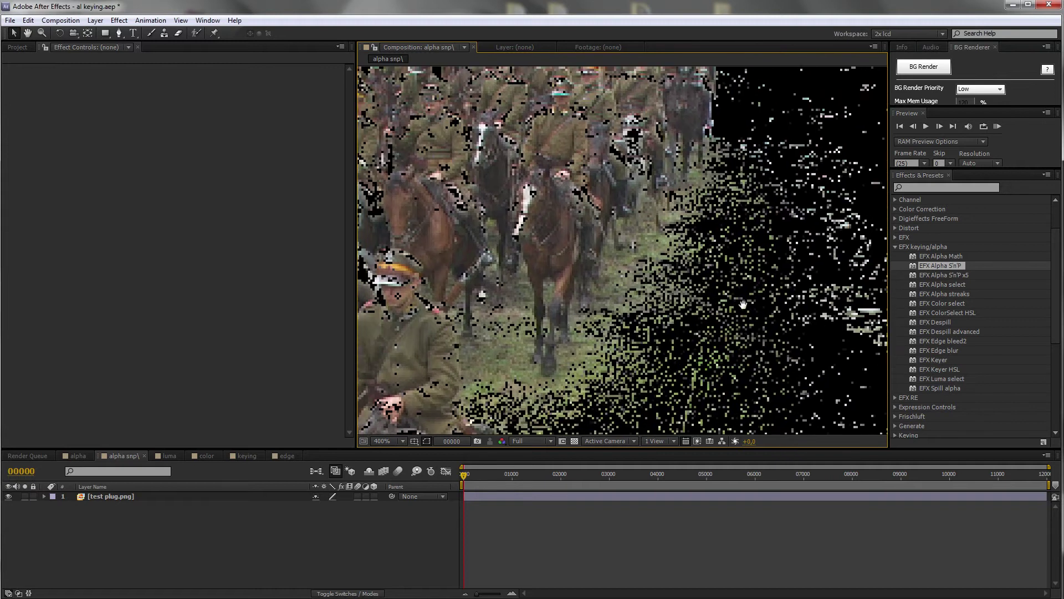
scroll(743, 304, down, 1)
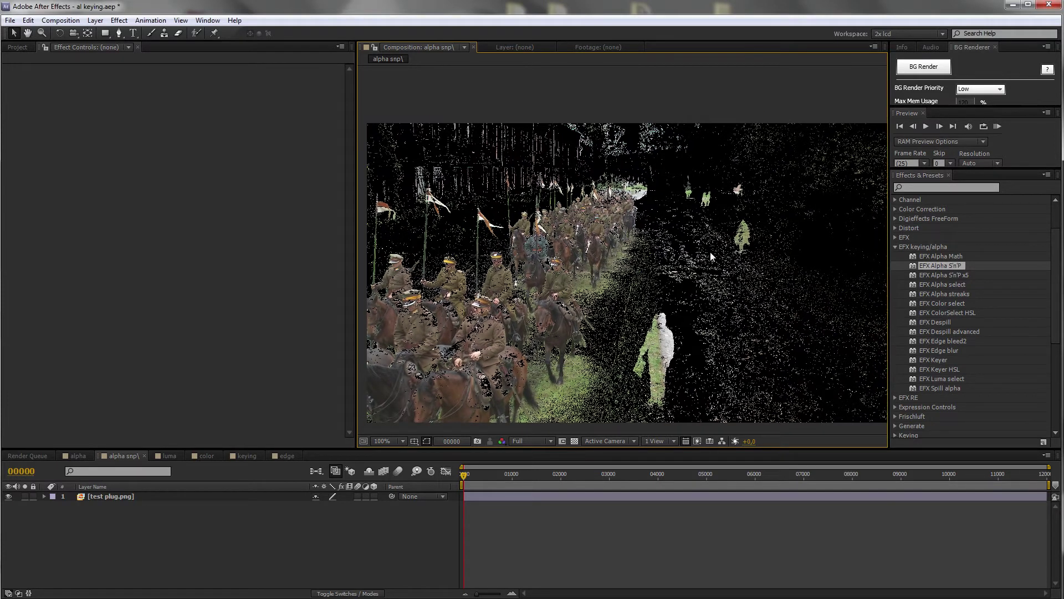
scroll(707, 249, up, 3)
scroll(629, 261, down, 1)
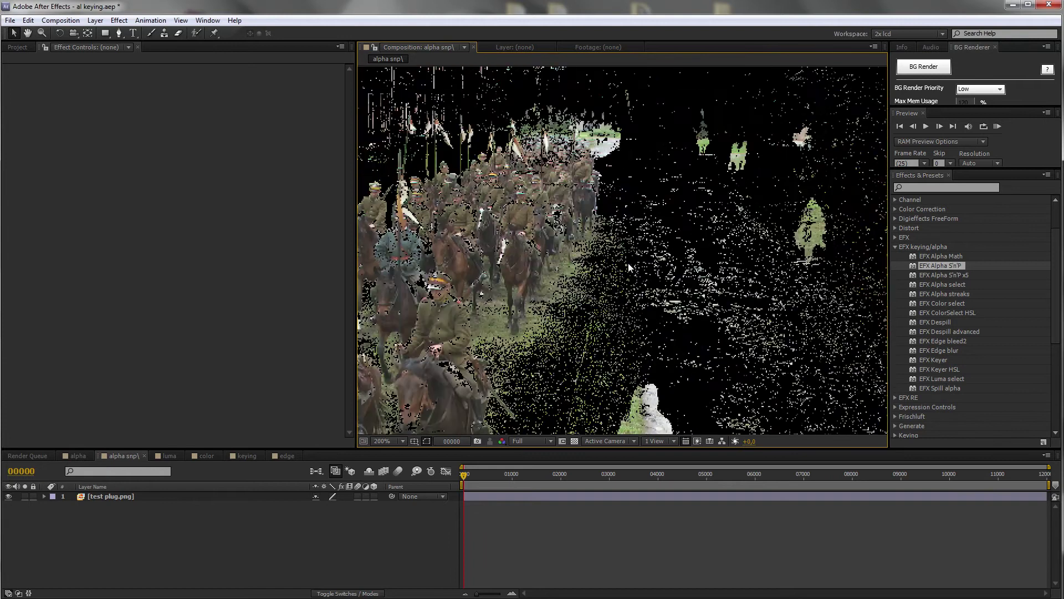
scroll(631, 260, down, 1)
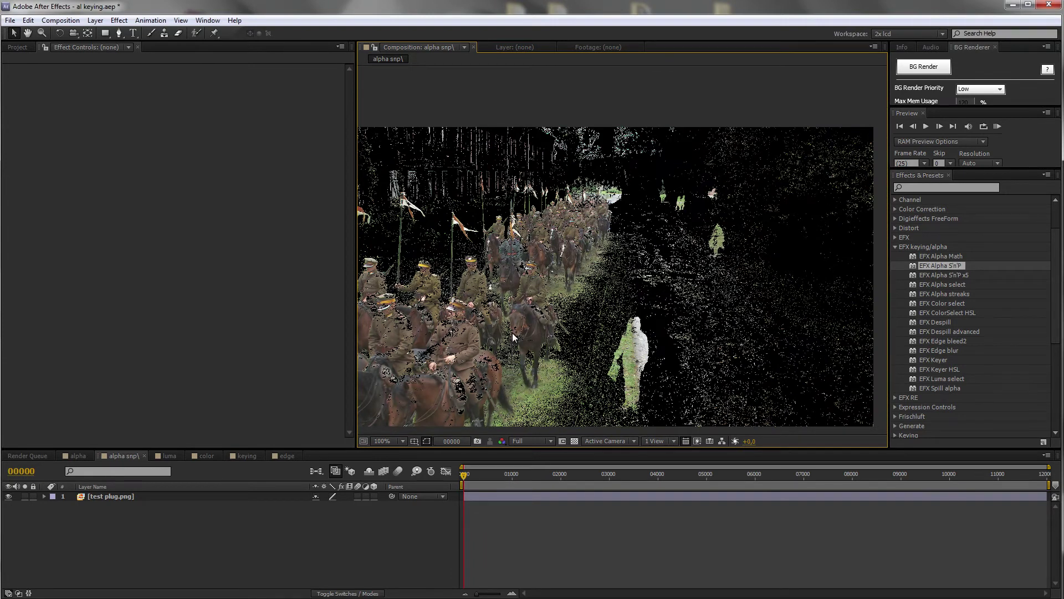
scroll(606, 244, up, 4)
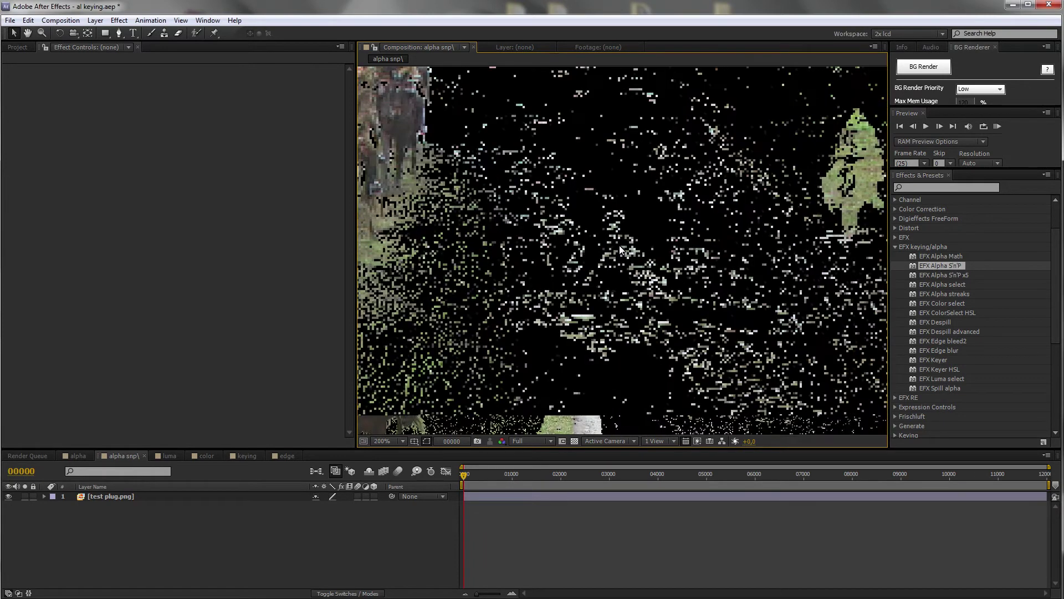
drag(632, 232, 605, 277)
scroll(601, 254, down, 1)
scroll(637, 242, up, 3)
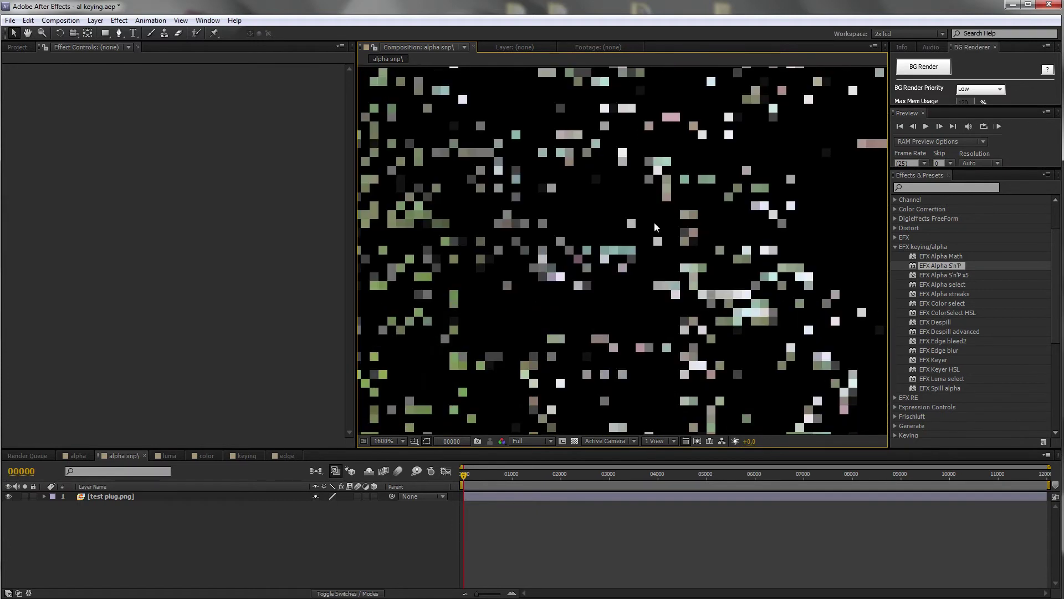
scroll(632, 246, down, 2)
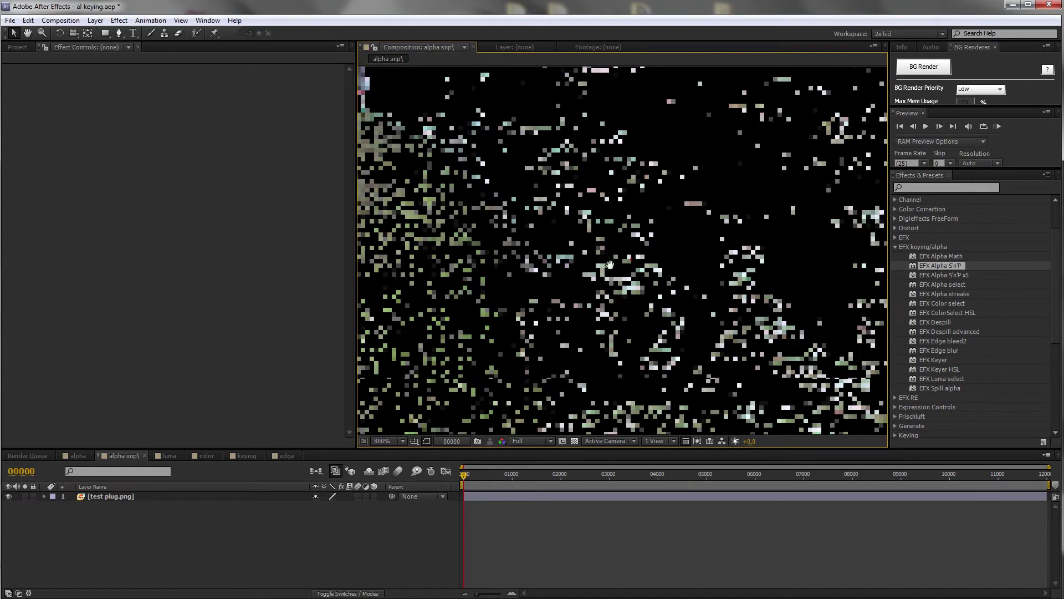
Frame the riders and apply EFX Alpha S'n'P to test plug.png.
scroll(627, 252, up, 1)
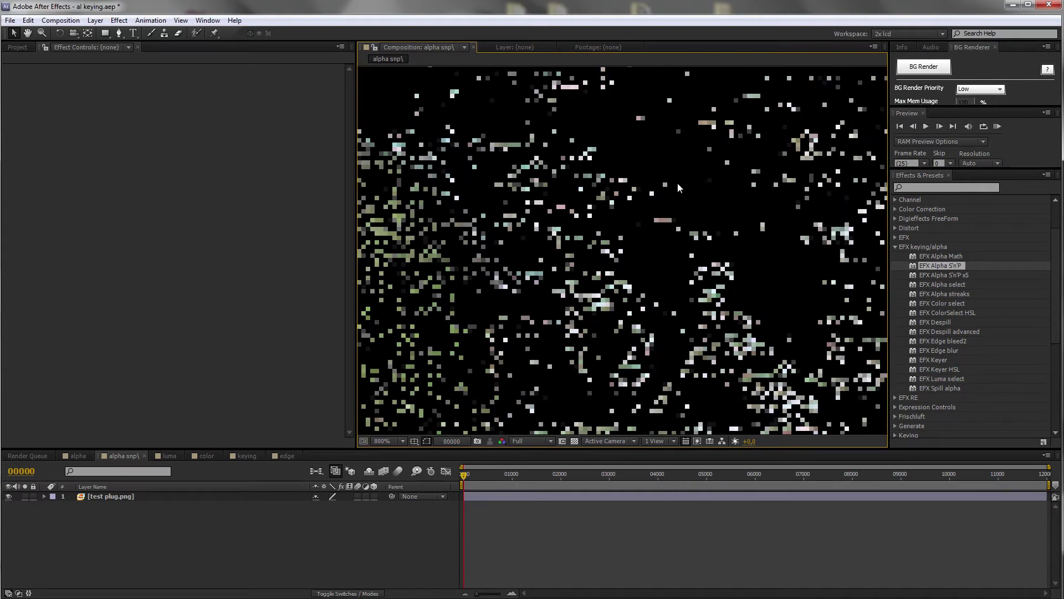
drag(668, 193, 698, 195)
scroll(667, 204, down, 1)
scroll(640, 222, down, 1)
drag(727, 256, 643, 187)
drag(941, 266, 595, 252)
Toggle EFX Alpha S'n'P off and on to compare the matte noise, leaving it on.
scroll(649, 248, up, 2)
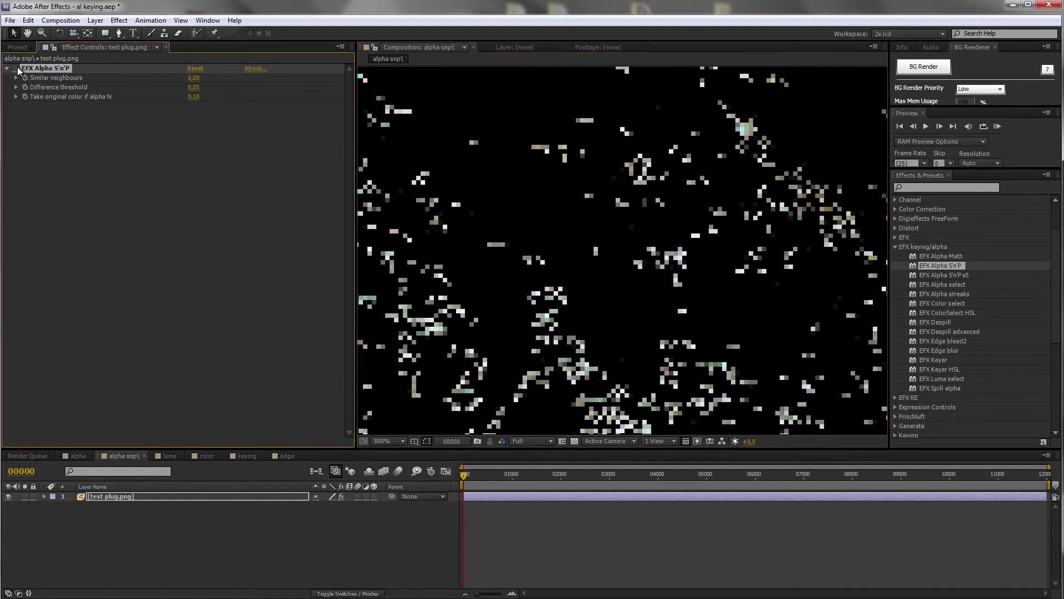
scroll(572, 202, up, 2)
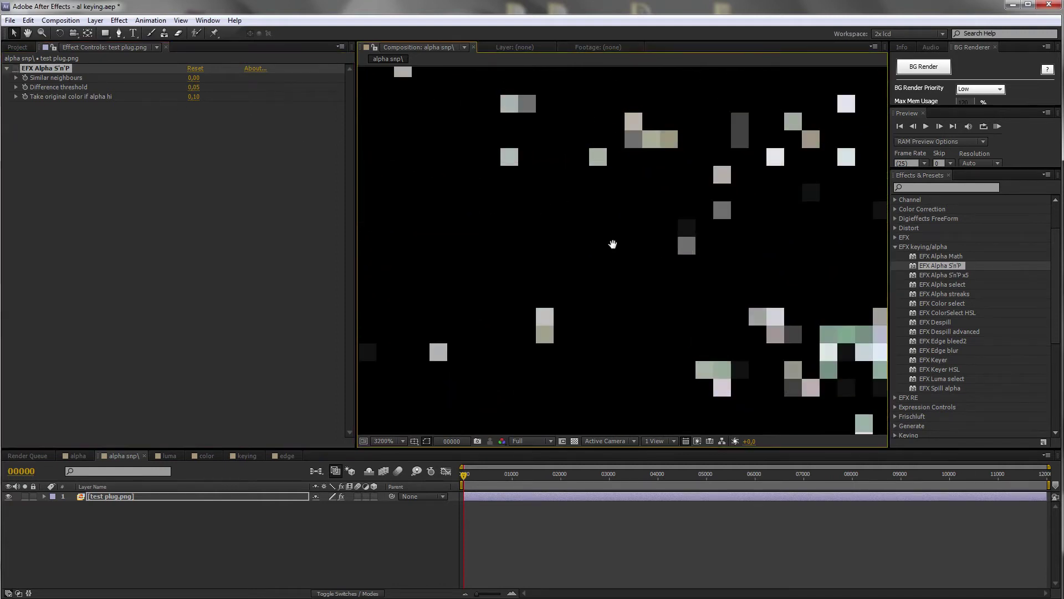
click(15, 68)
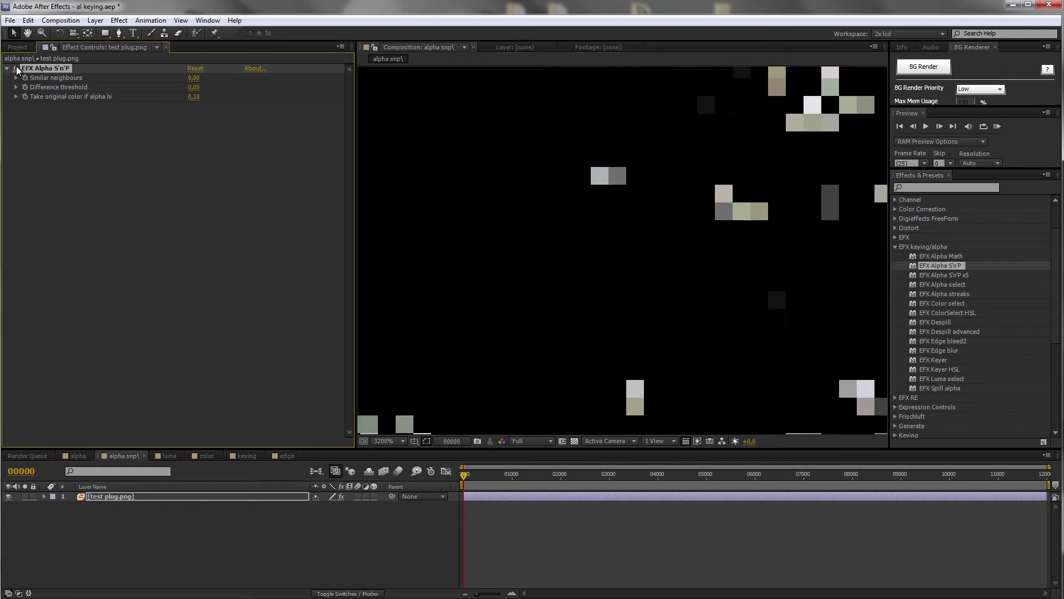
click(16, 68)
click(15, 69)
click(15, 68)
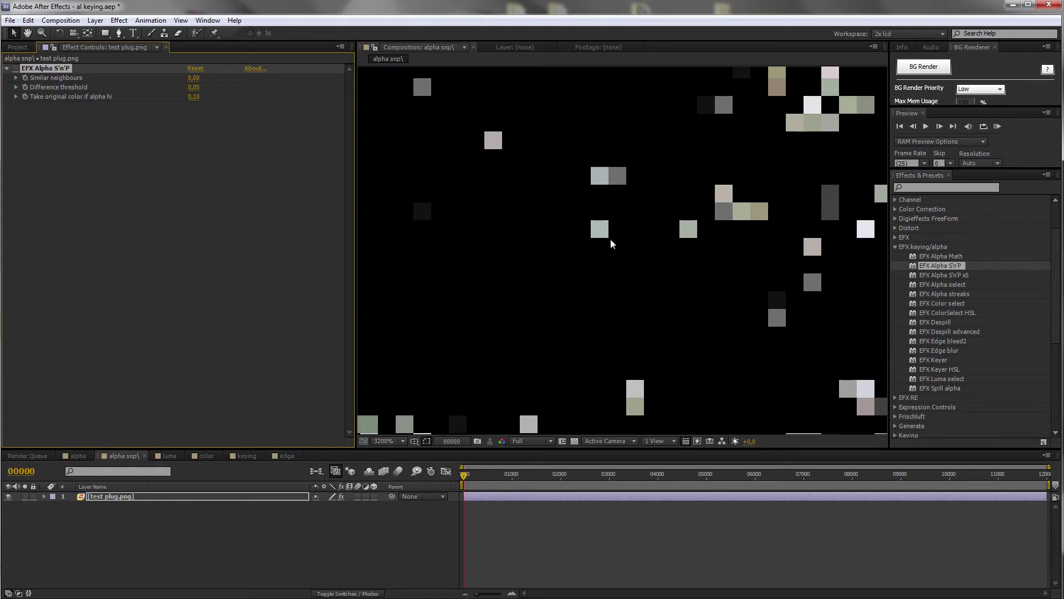
click(15, 68)
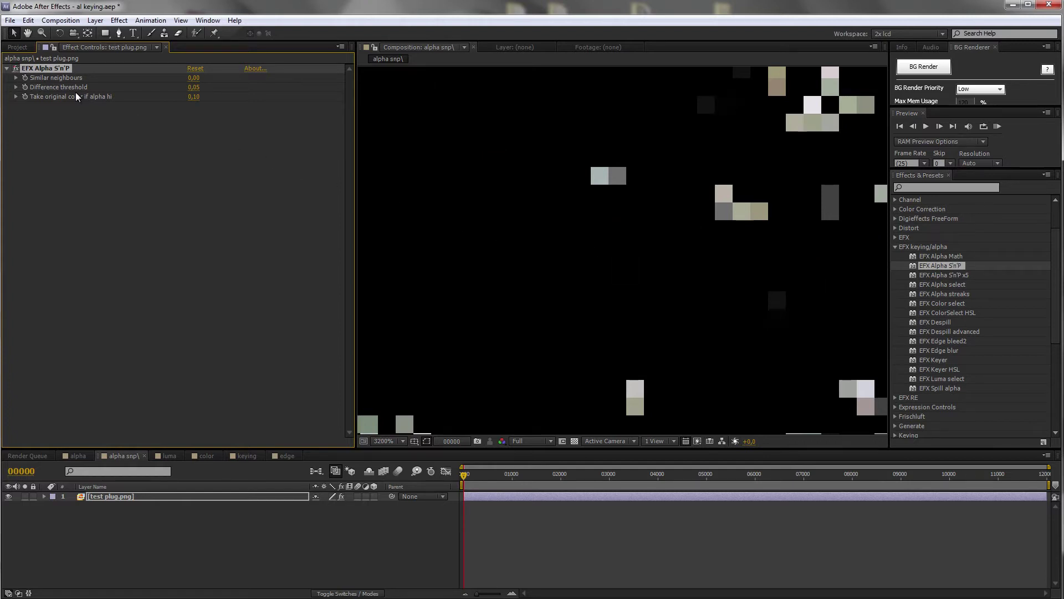
drag(606, 171, 521, 202)
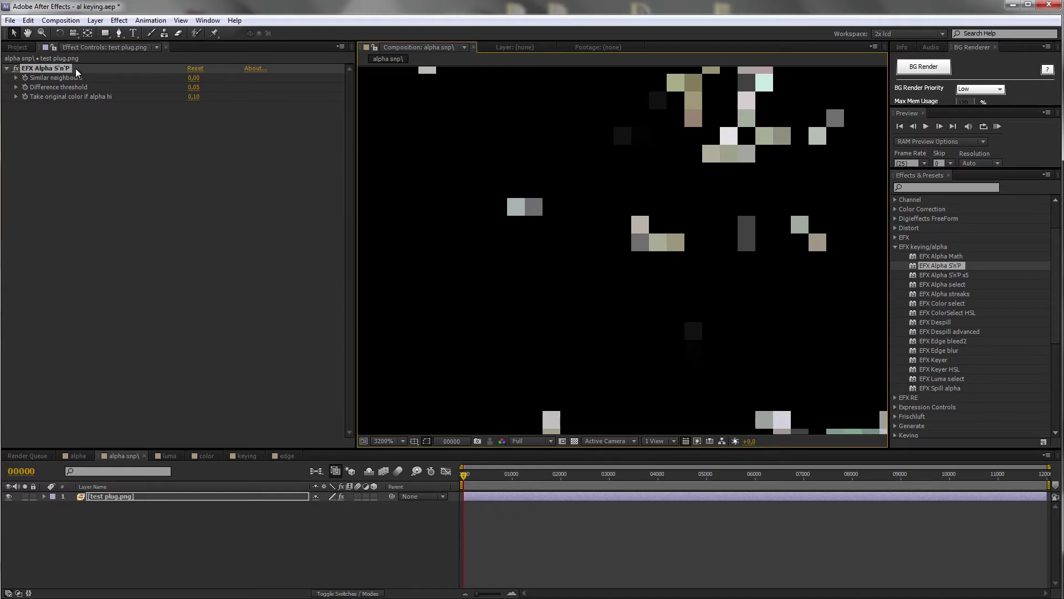
click(16, 69)
click(16, 69)
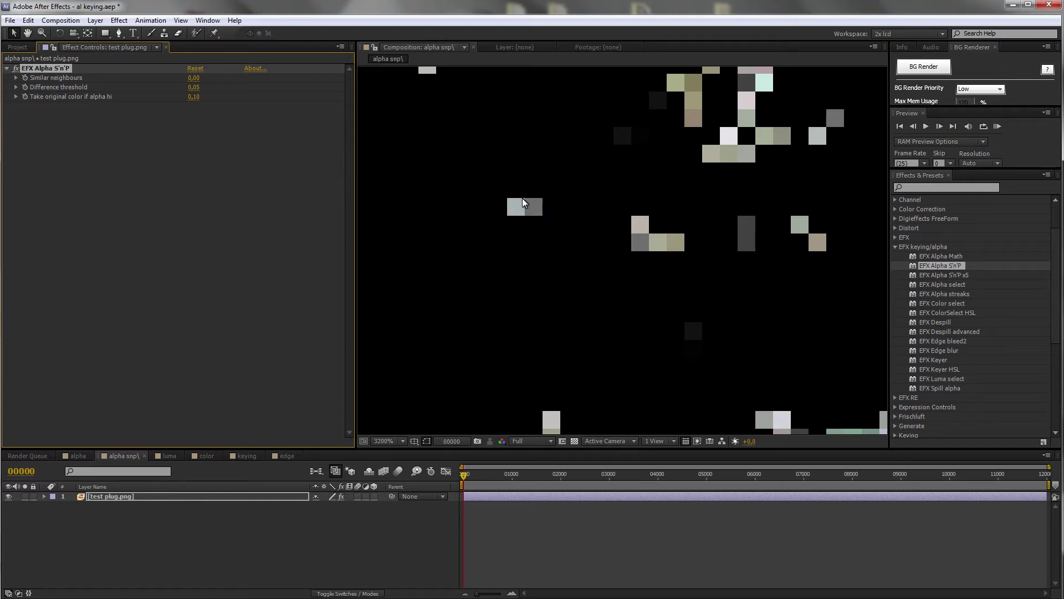
Raise Similar neighbours through 0,26 and 2,05 to 3,00, toggling the effect to compare.
click(16, 78)
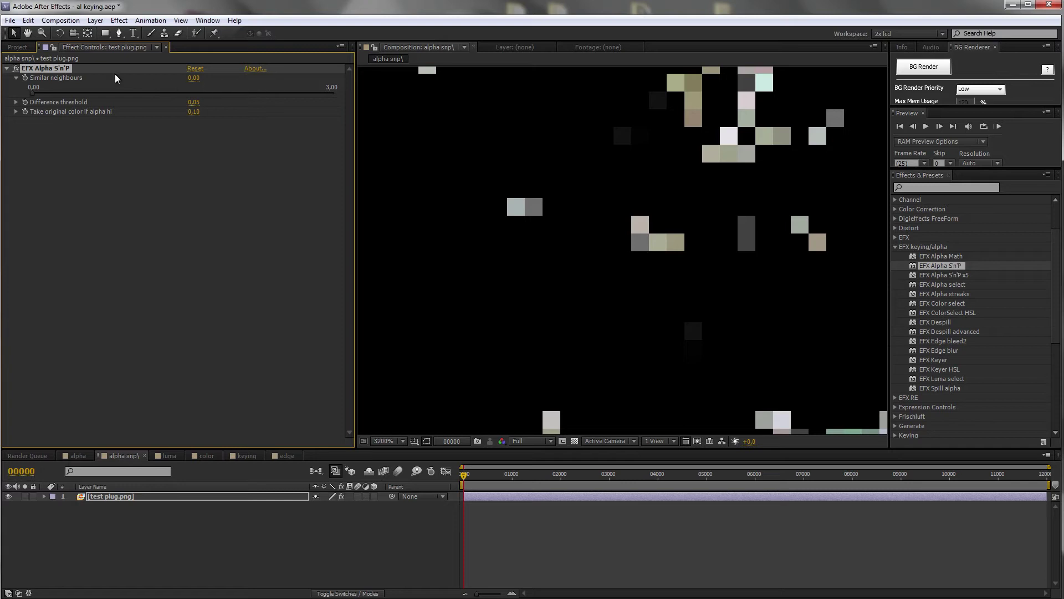
drag(32, 93, 141, 106)
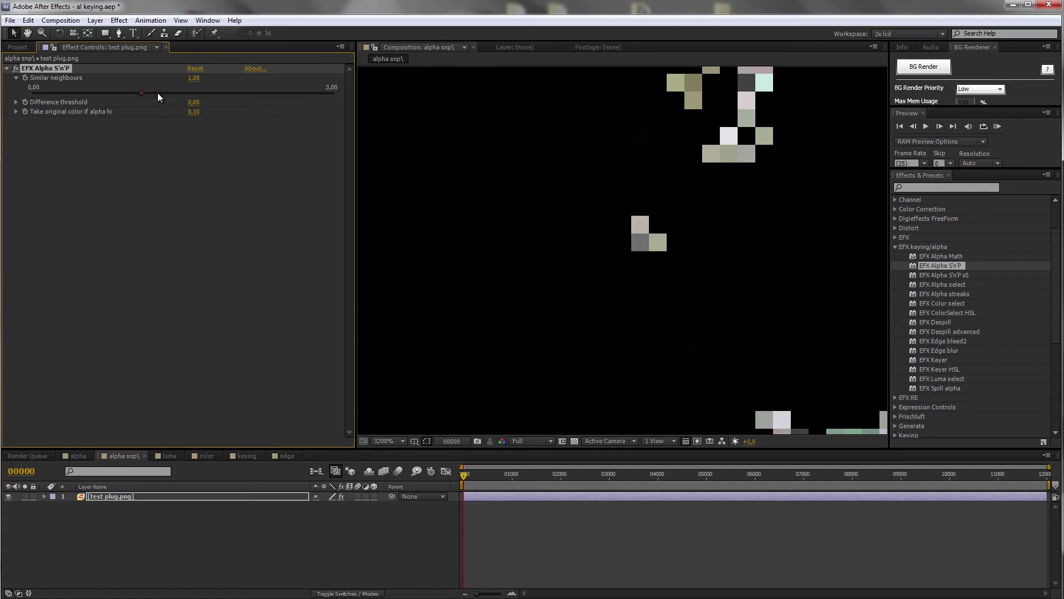
drag(230, 96, 244, 101)
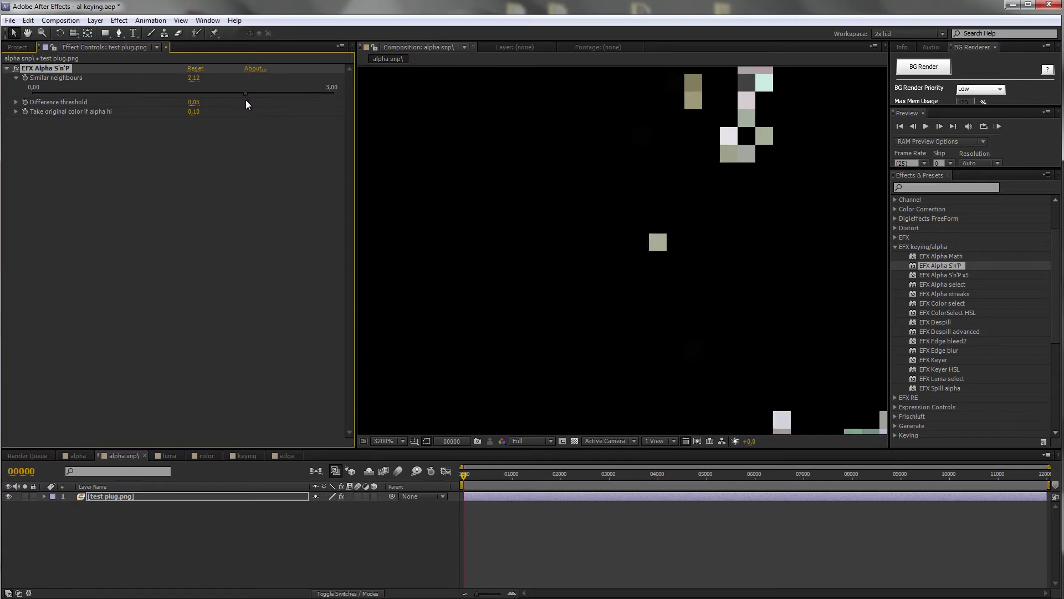
click(14, 68)
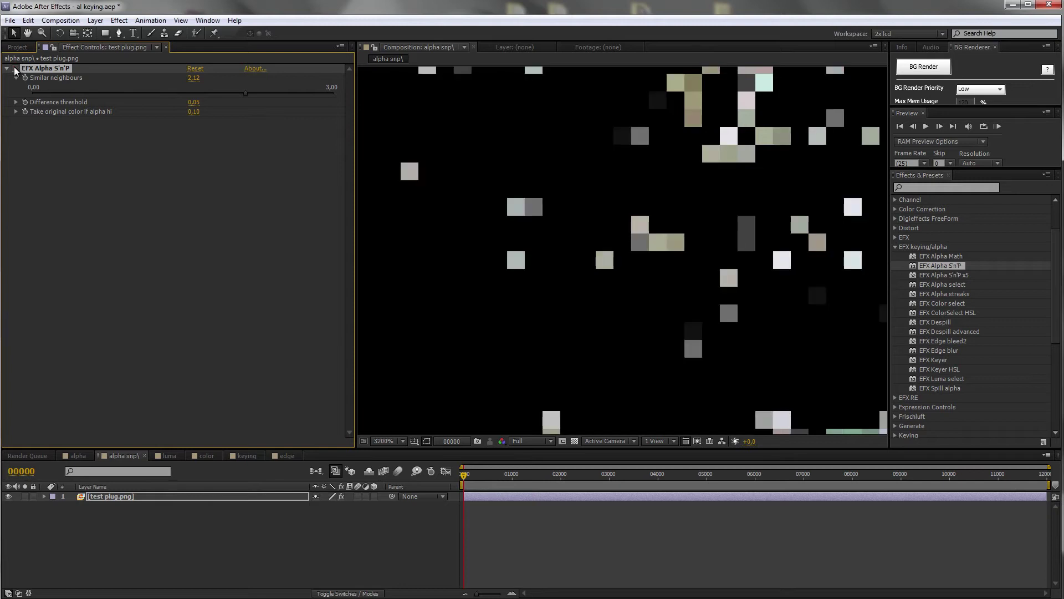
click(15, 67)
click(15, 67)
click(14, 68)
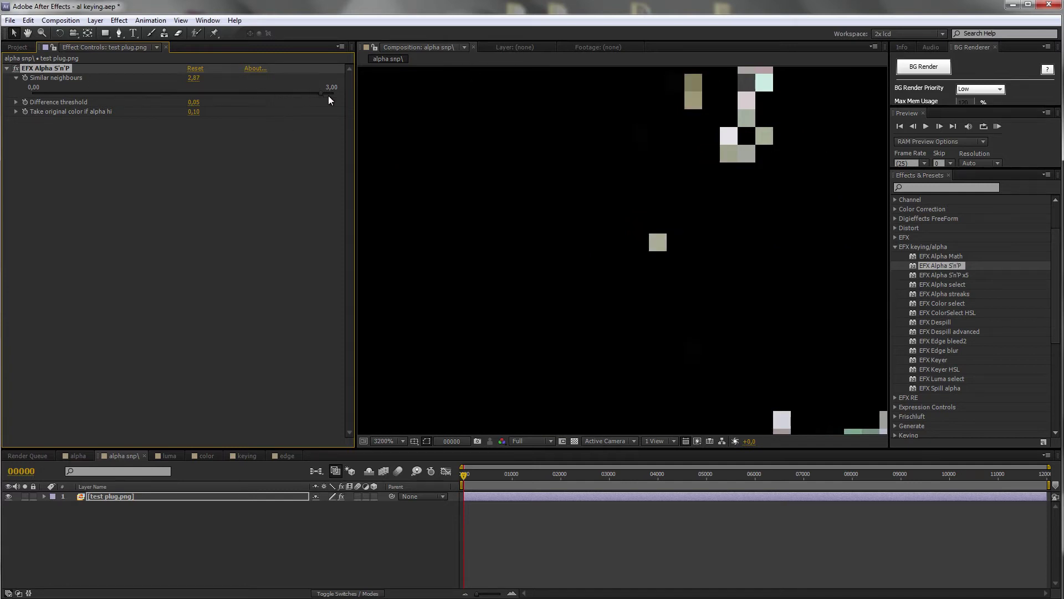
drag(329, 95, 372, 116)
scroll(582, 202, down, 3)
scroll(677, 256, down, 4)
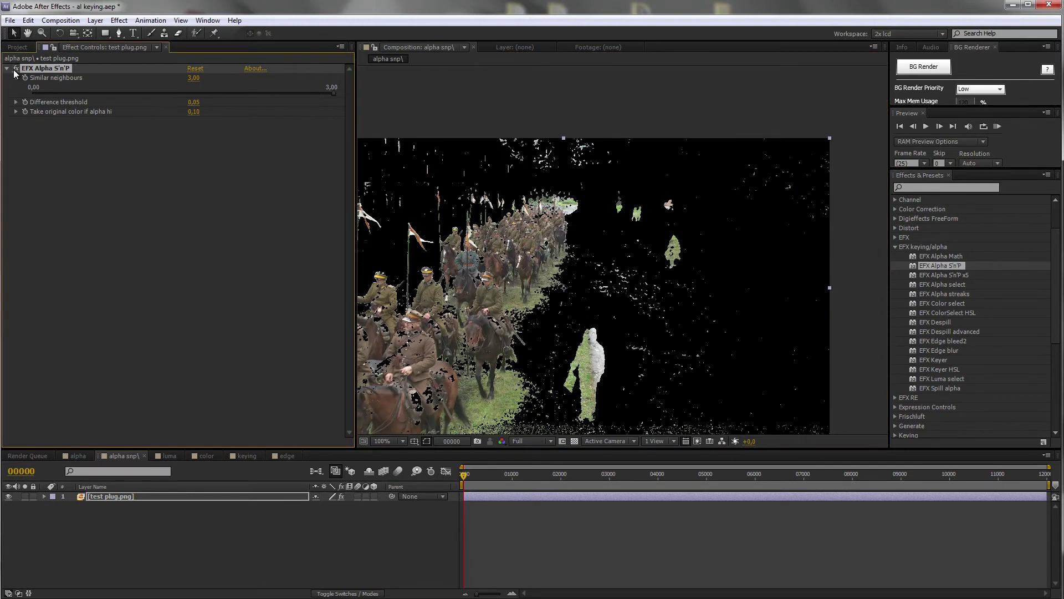
scroll(557, 255, up, 2)
scroll(556, 255, up, 5)
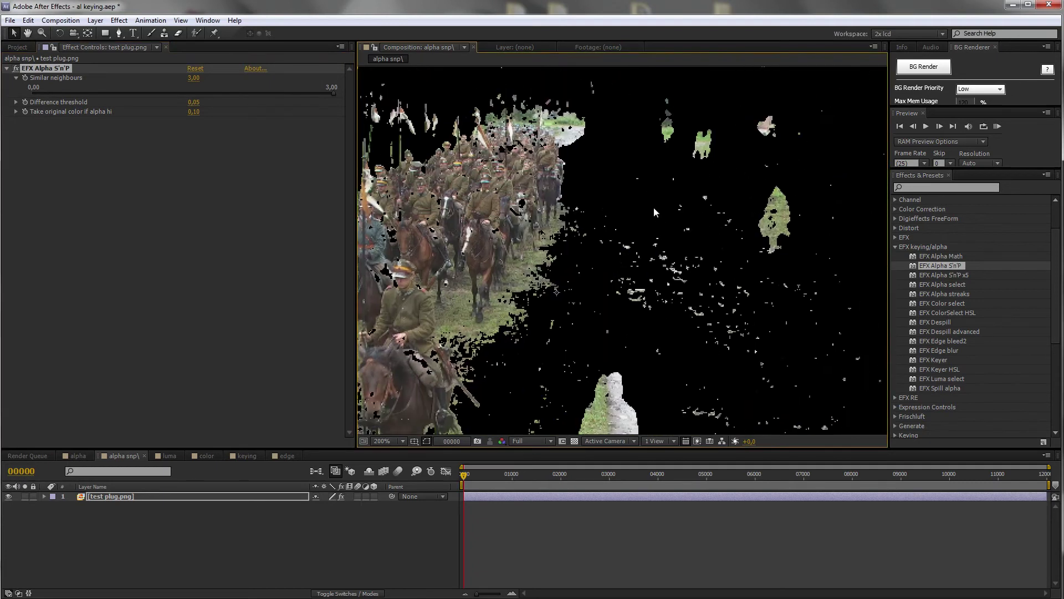
scroll(561, 315, down, 4)
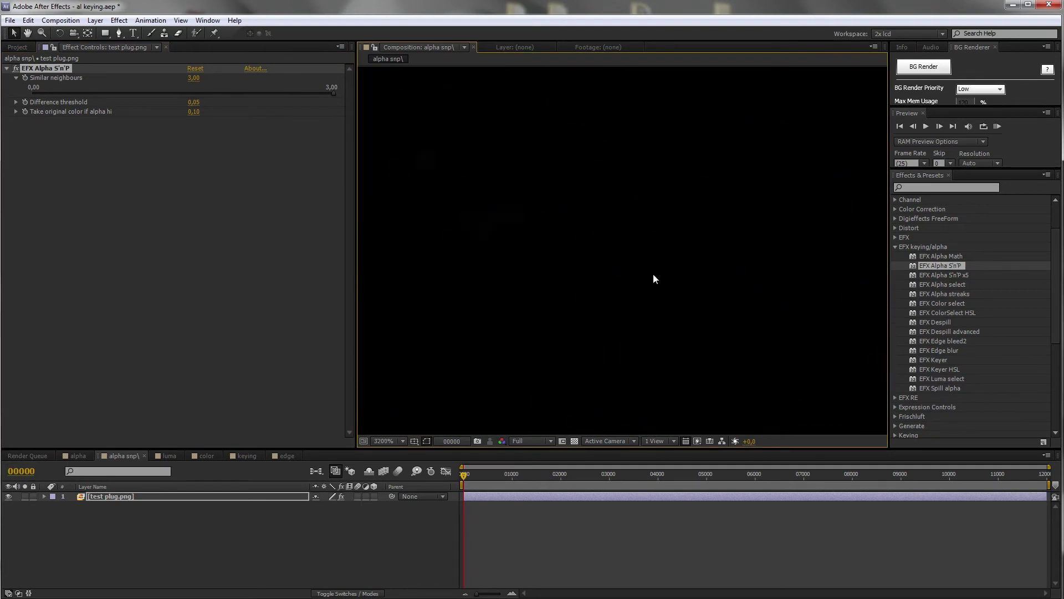
scroll(611, 275, up, 3)
drag(744, 308, 554, 275)
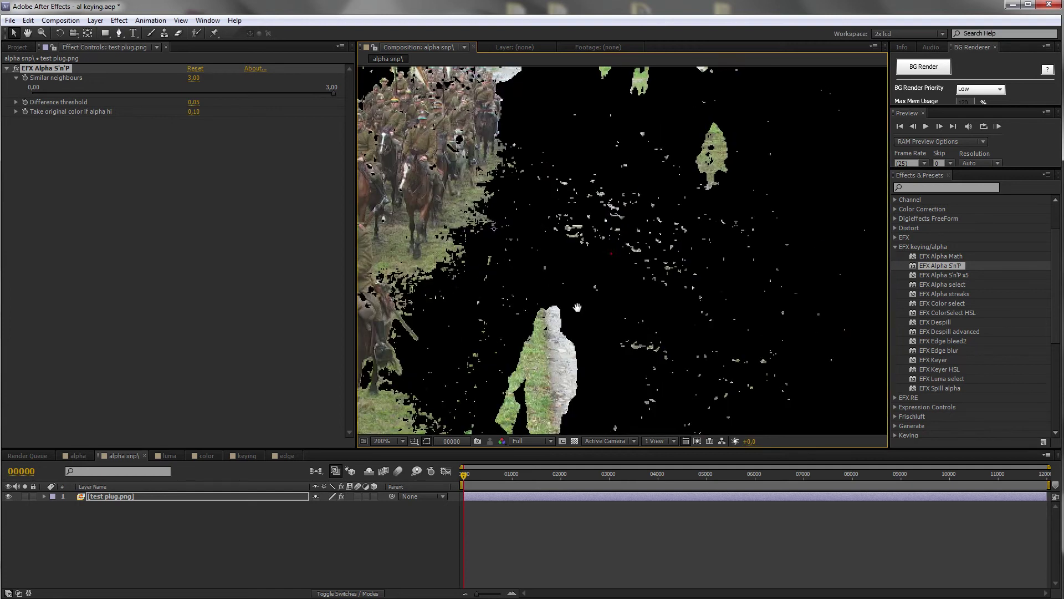
scroll(596, 252, up, 2)
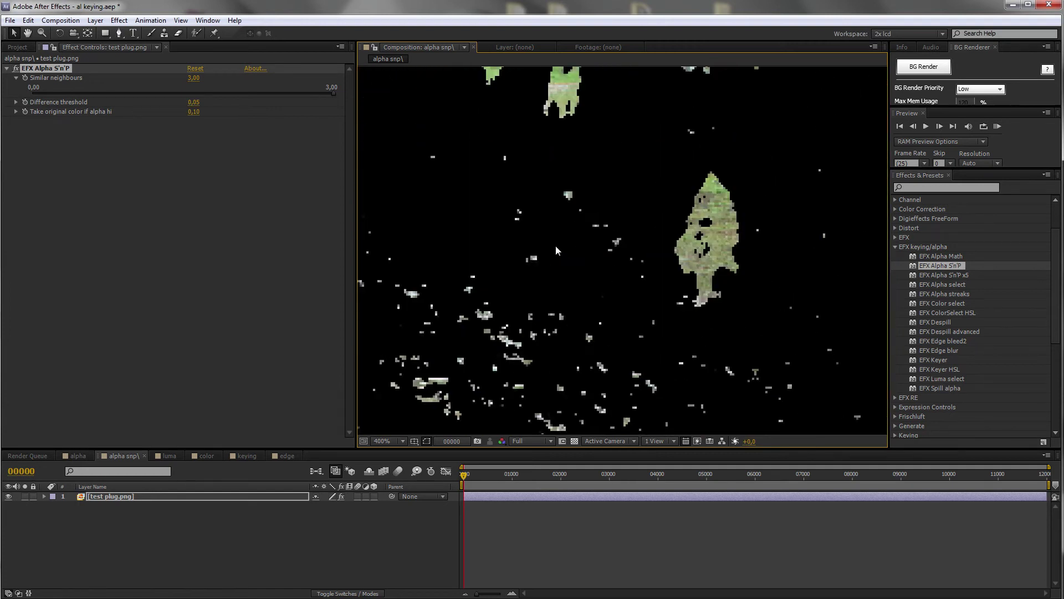
scroll(546, 208, up, 3)
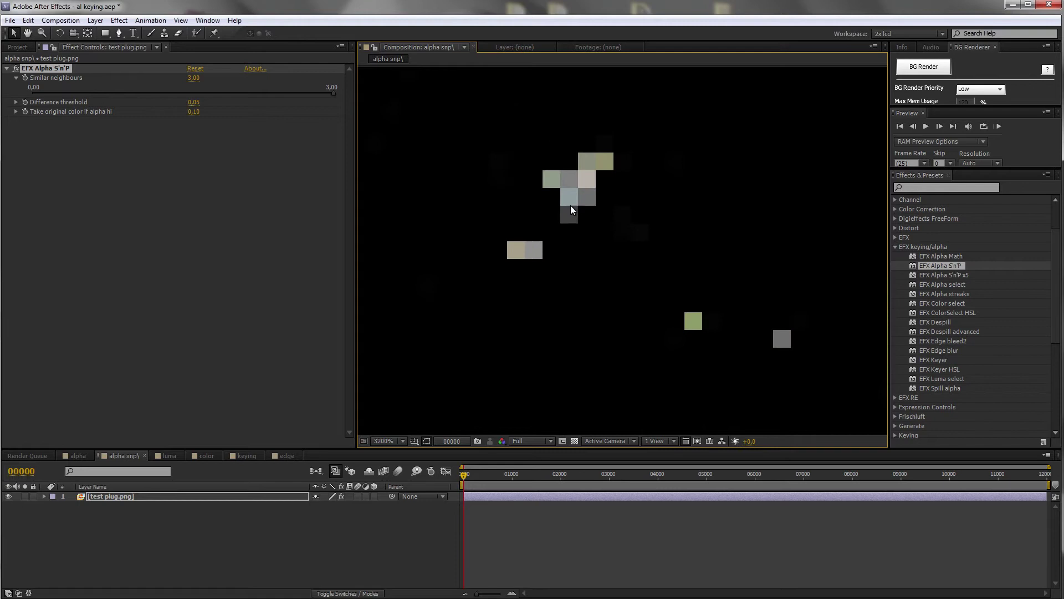
drag(566, 211, 553, 243)
Expand Difference threshold and drag its slider to test higher values like 0,77.
click(17, 103)
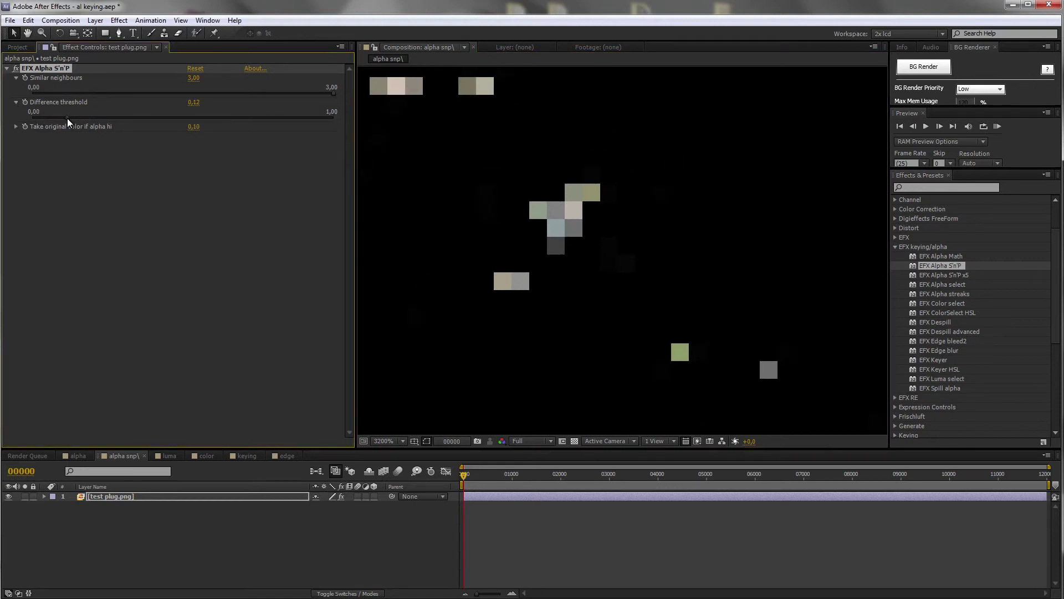
drag(75, 118, 34, 118)
click(16, 126)
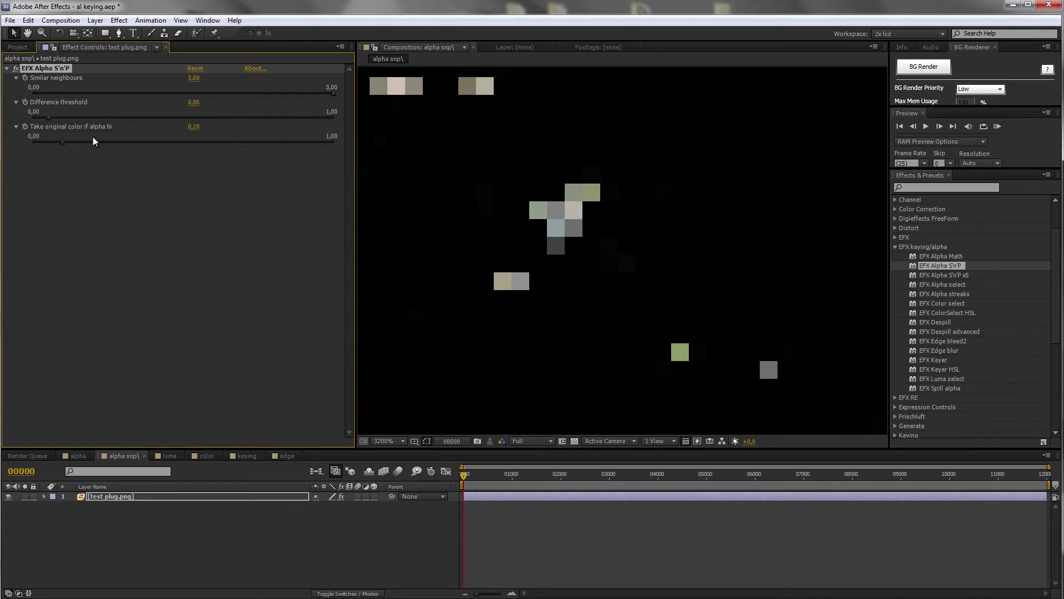
scroll(592, 268, down, 1)
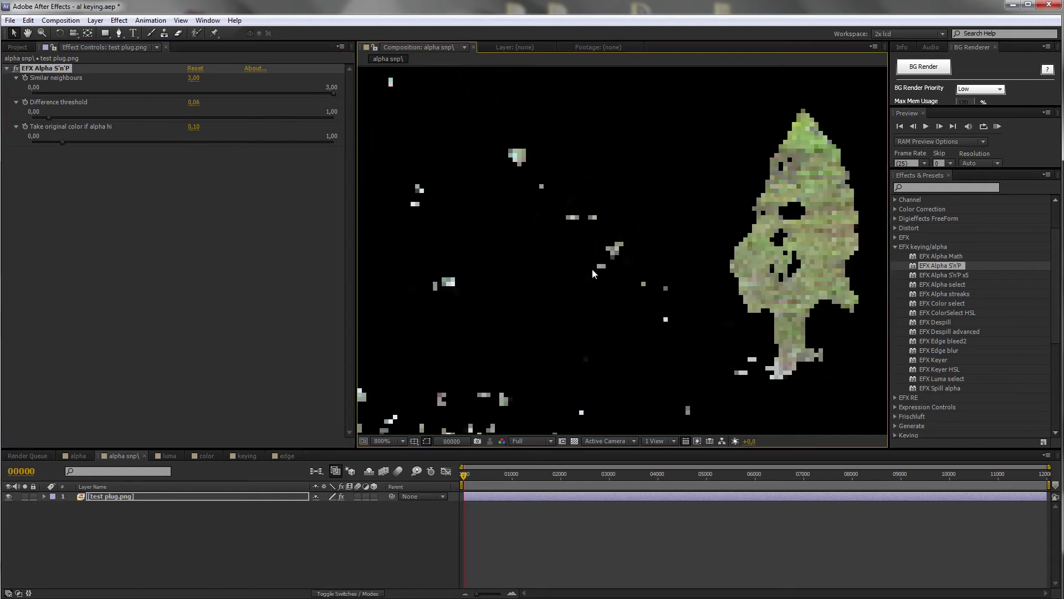
scroll(659, 248, down, 1)
scroll(666, 249, down, 2)
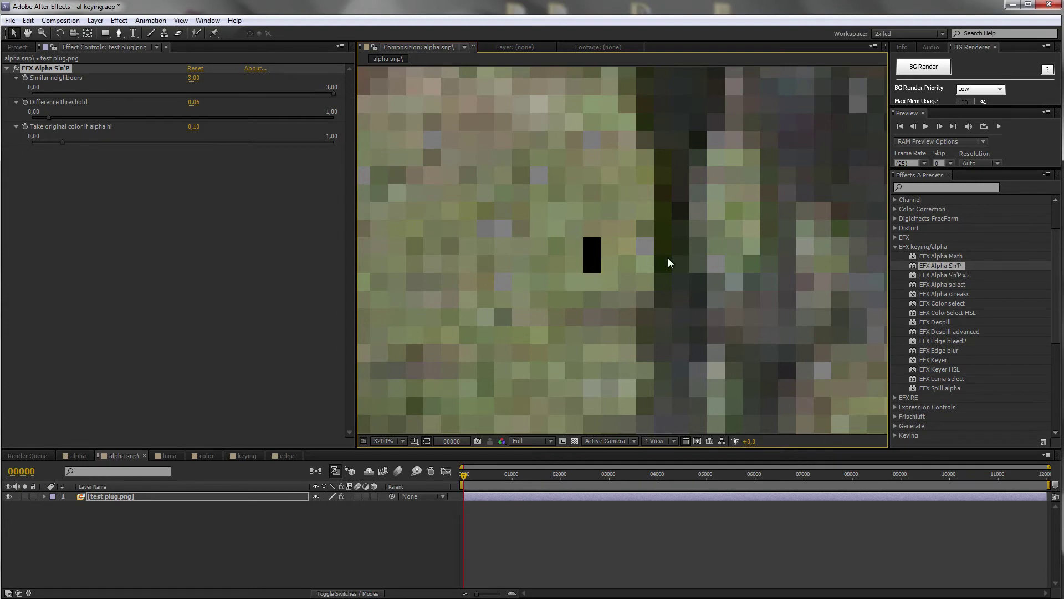
drag(692, 268, 525, 272)
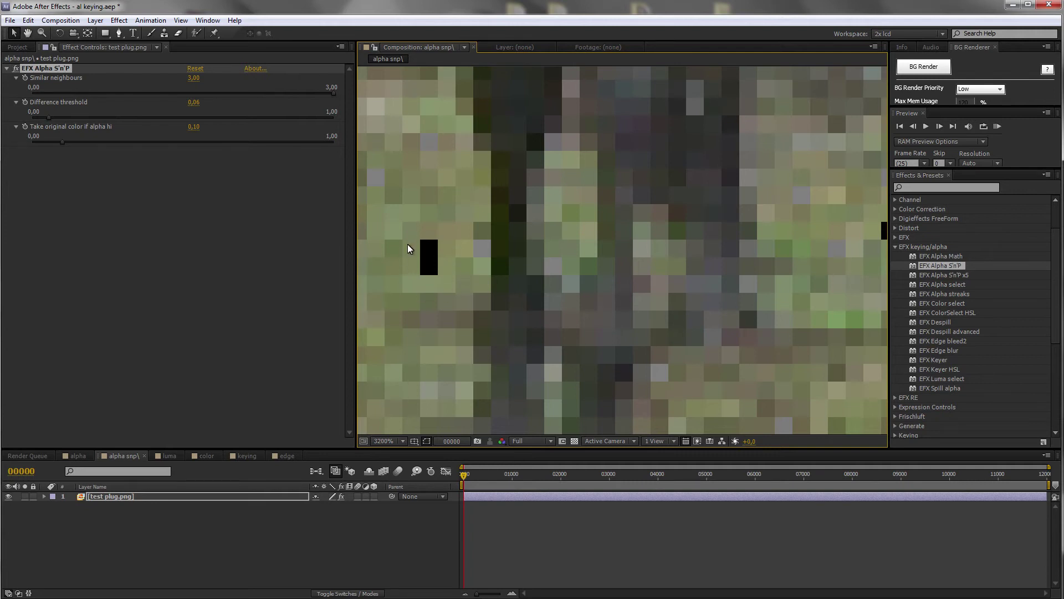
drag(410, 254, 495, 259)
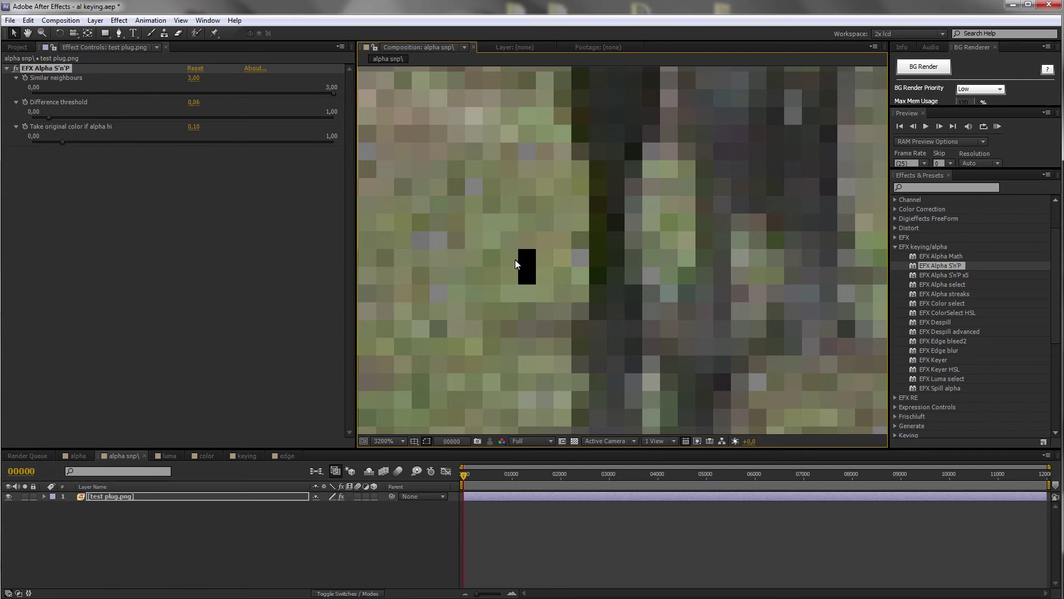
Collapse EFX Alpha S'n'P and duplicate it with Ctrl+D.
scroll(537, 277, down, 10)
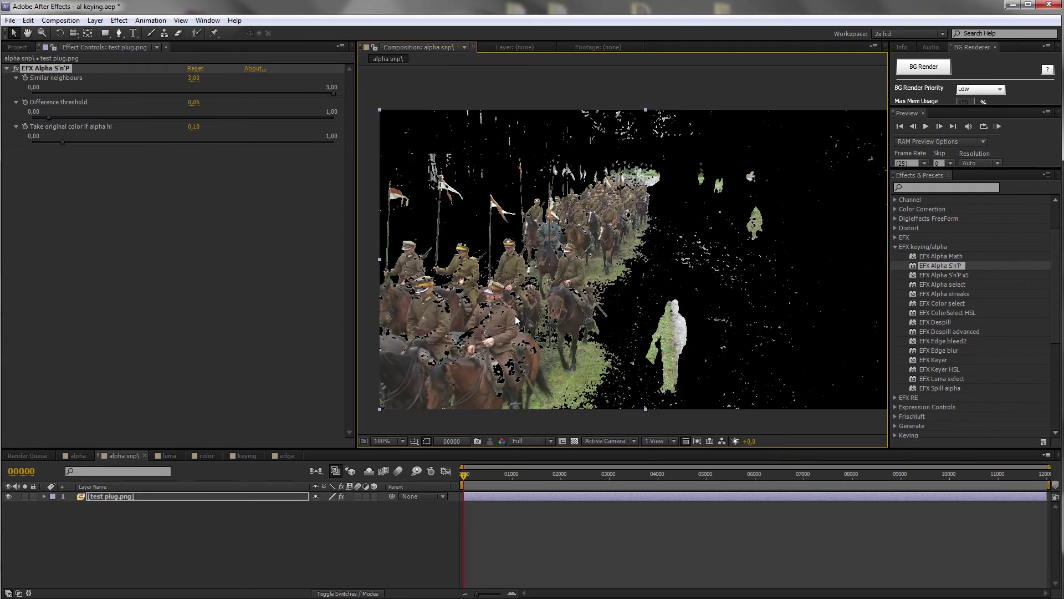
scroll(518, 318, down, 1)
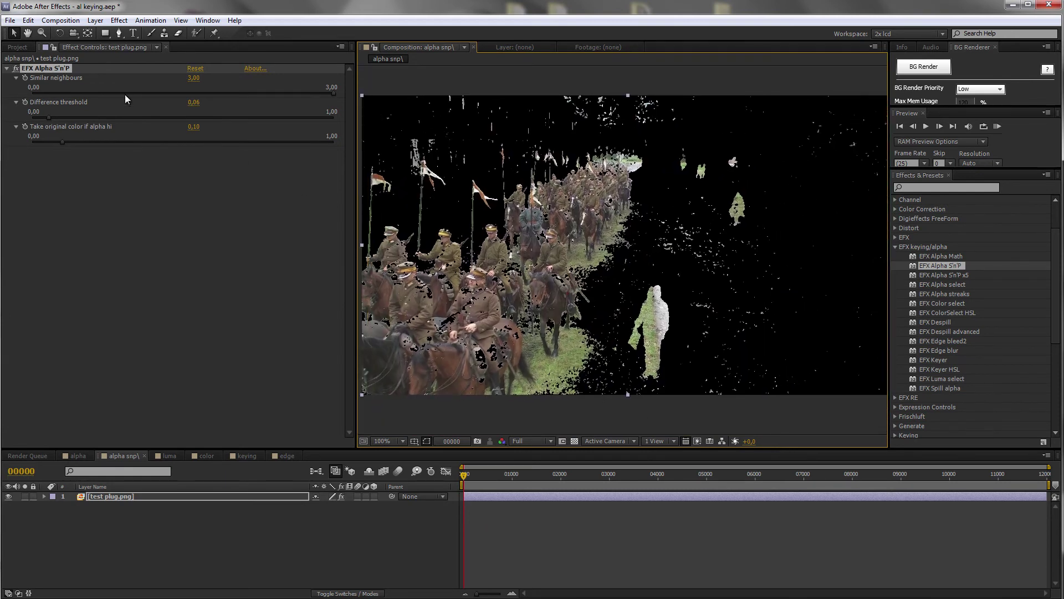
click(8, 68)
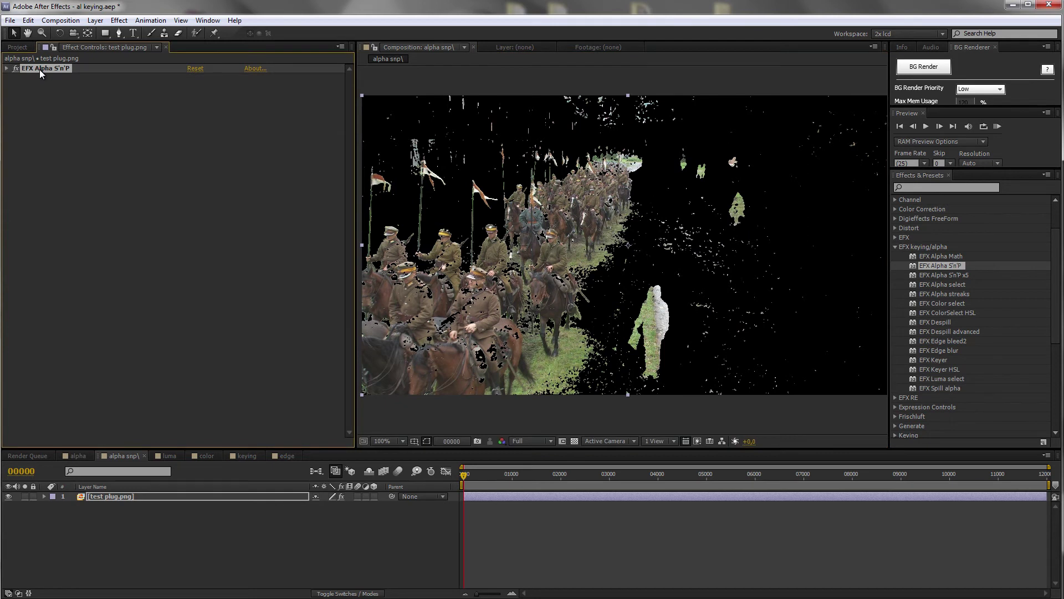
key(ctrl+d)
key(ctrl+d)
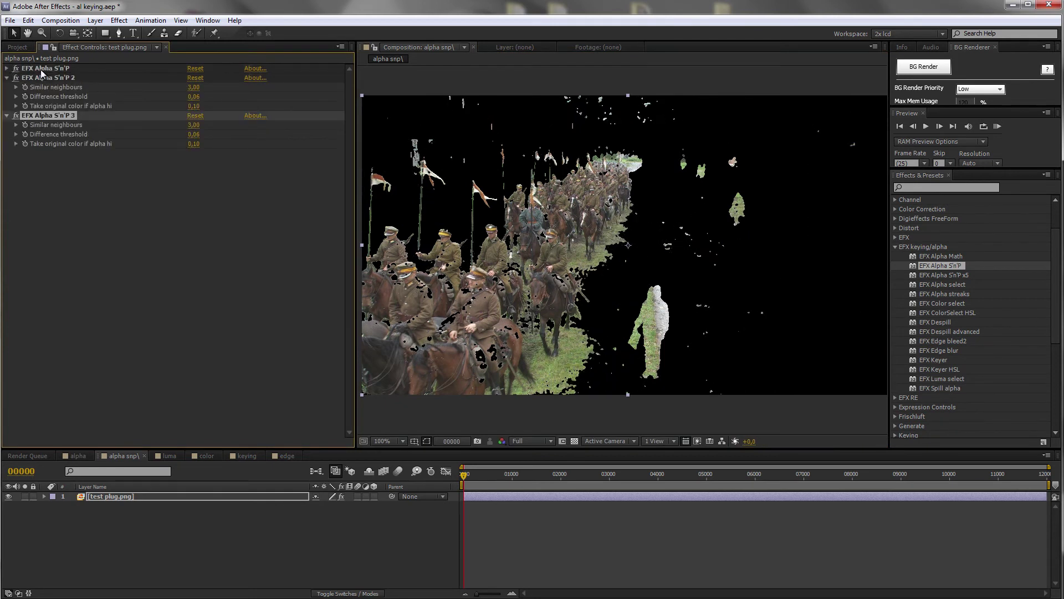
key(ctrl+d)
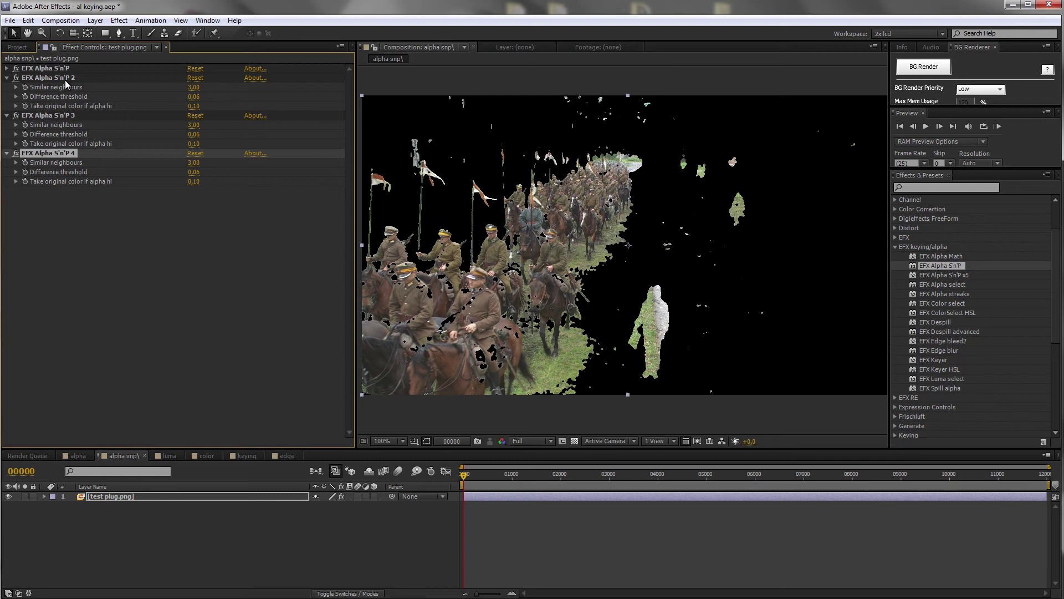
Delete S'n'P copies 2–4, then delete the original effect.
shift+click(53, 77)
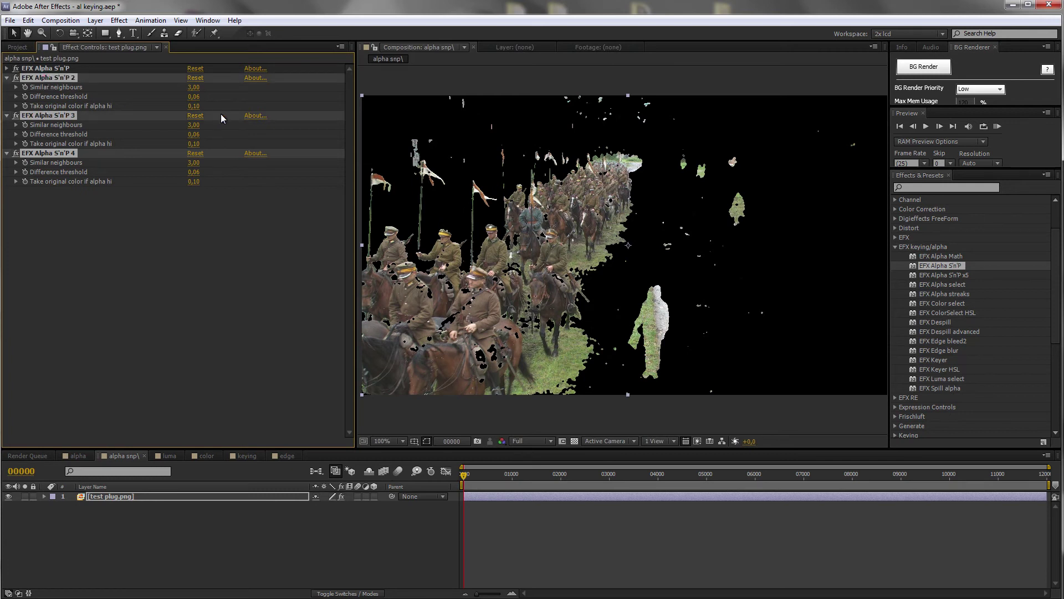
key(Delete)
click(75, 69)
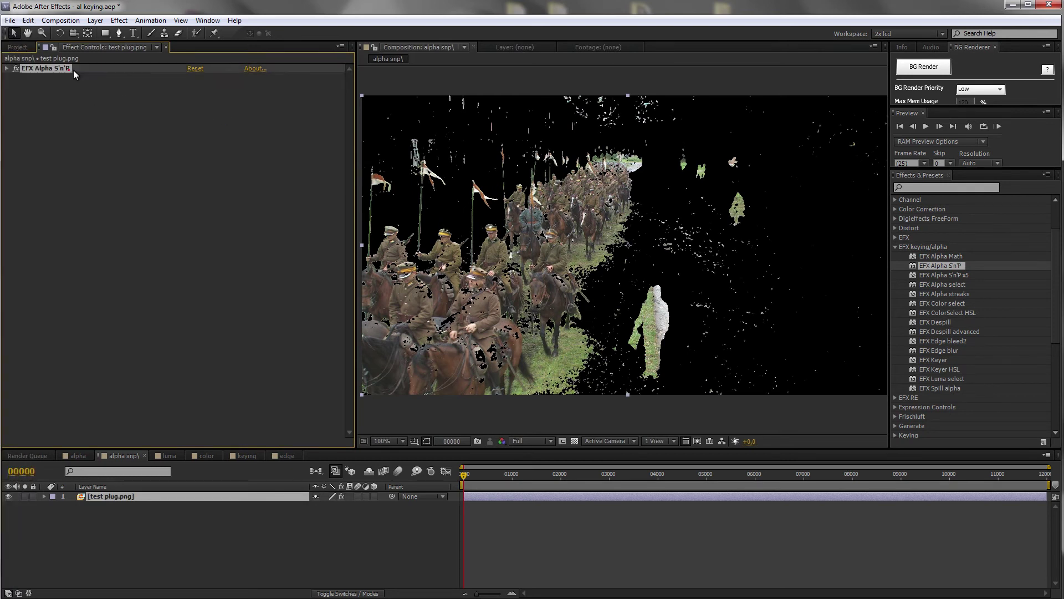
key(Delete)
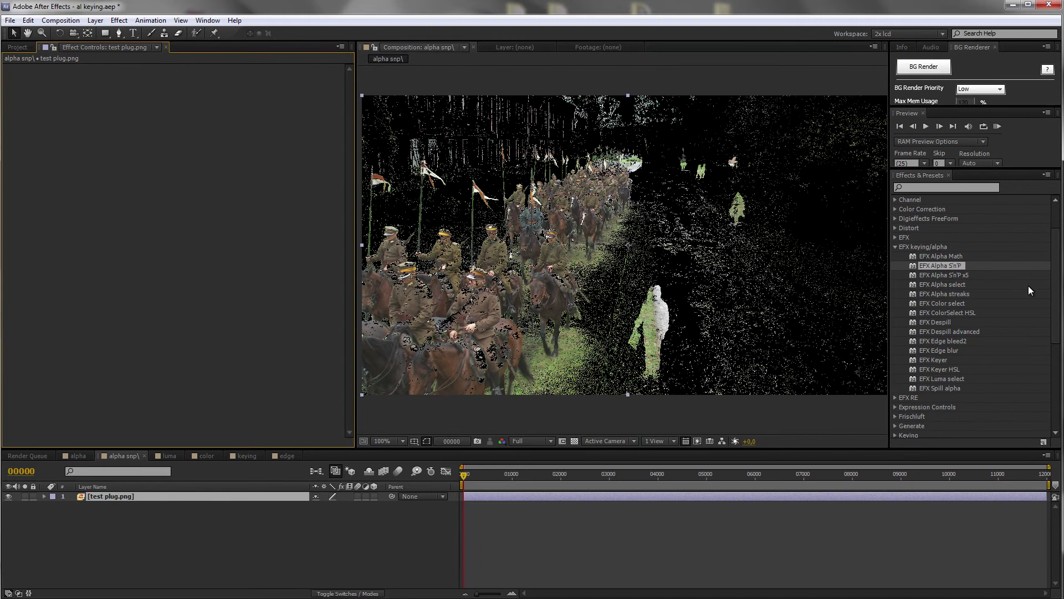
drag(961, 280, 108, 96)
drag(193, 77, 405, 82)
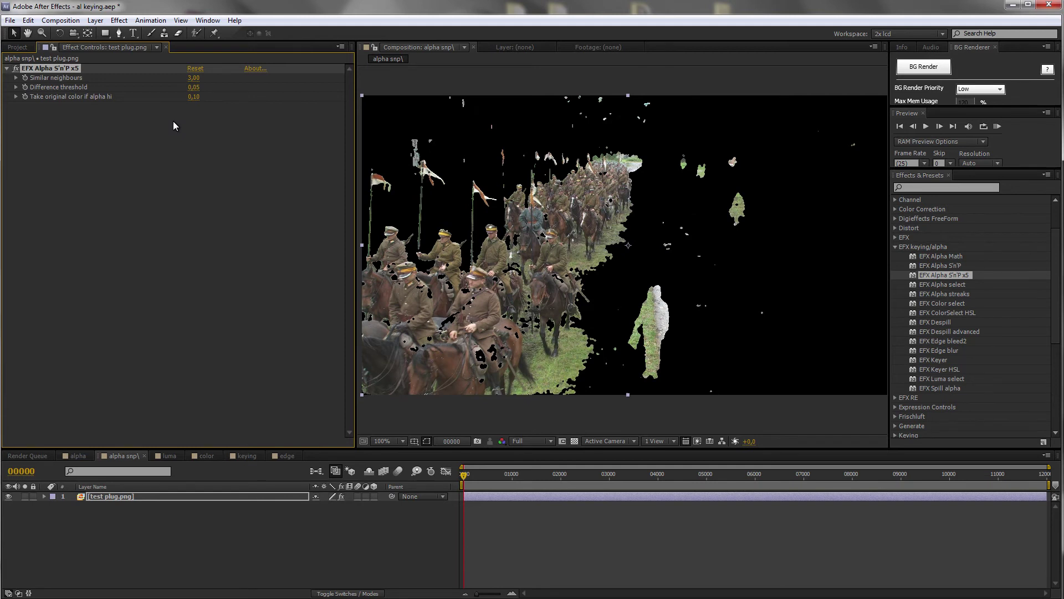
key(ctrl+d)
key(ctrl+d)
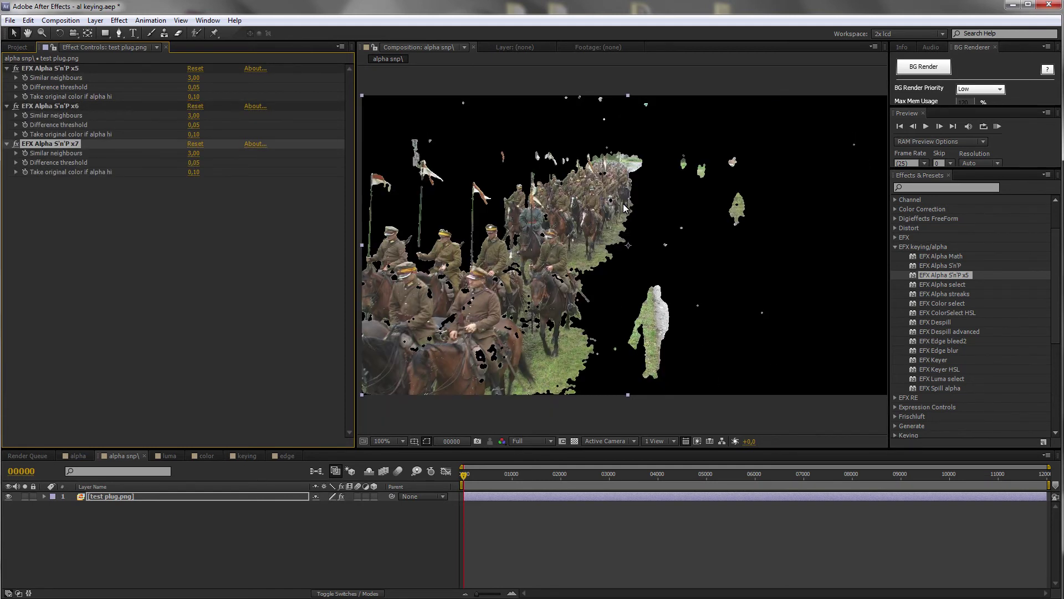
click(341, 497)
click(341, 496)
click(341, 496)
click(341, 496)
scroll(693, 227, down, 2)
scroll(694, 227, up, 2)
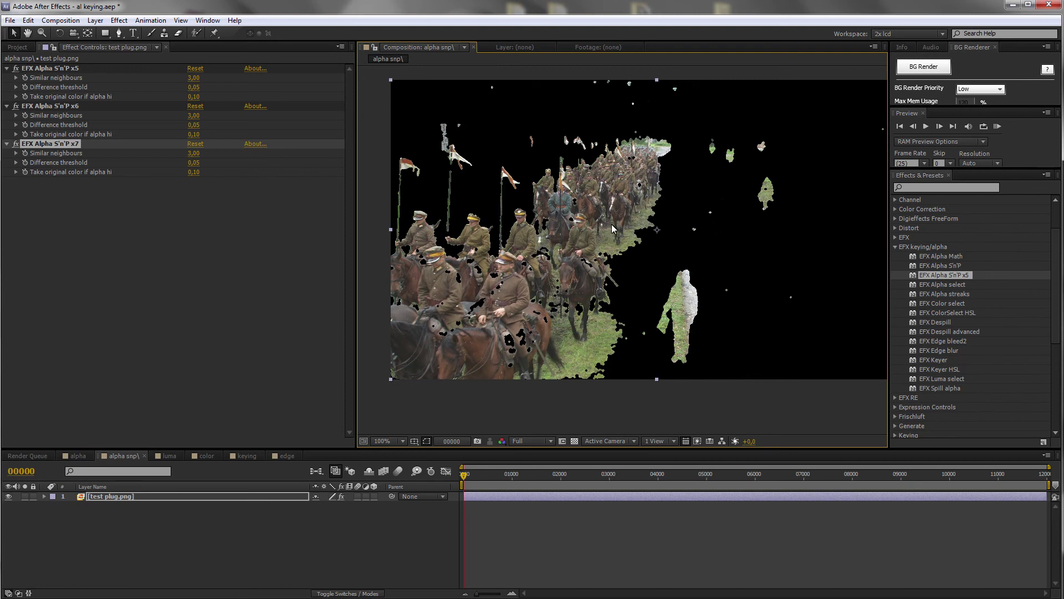
click(154, 87)
key(ctrl+a)
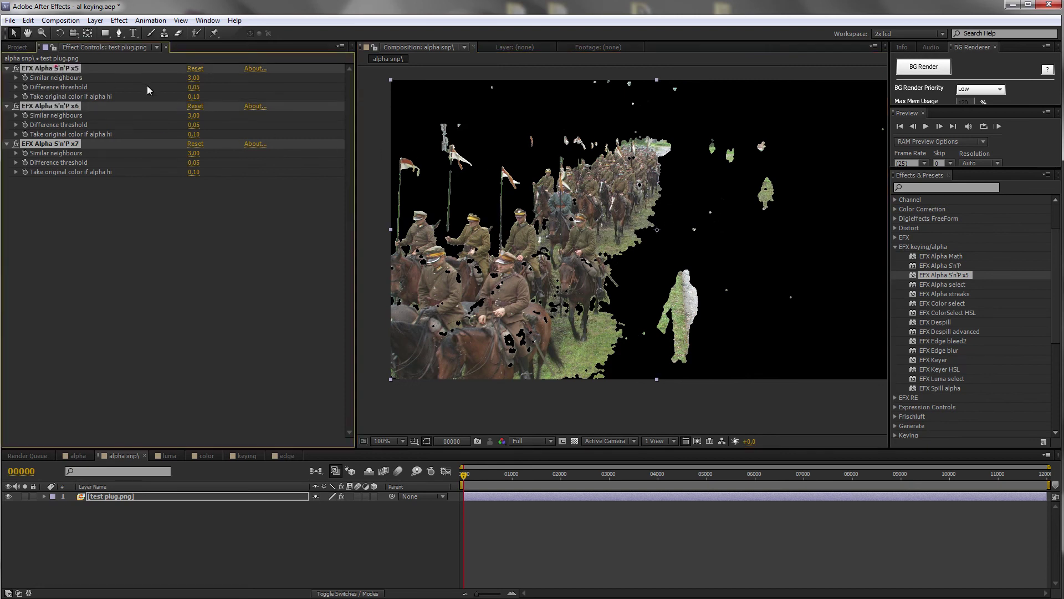
key(Delete)
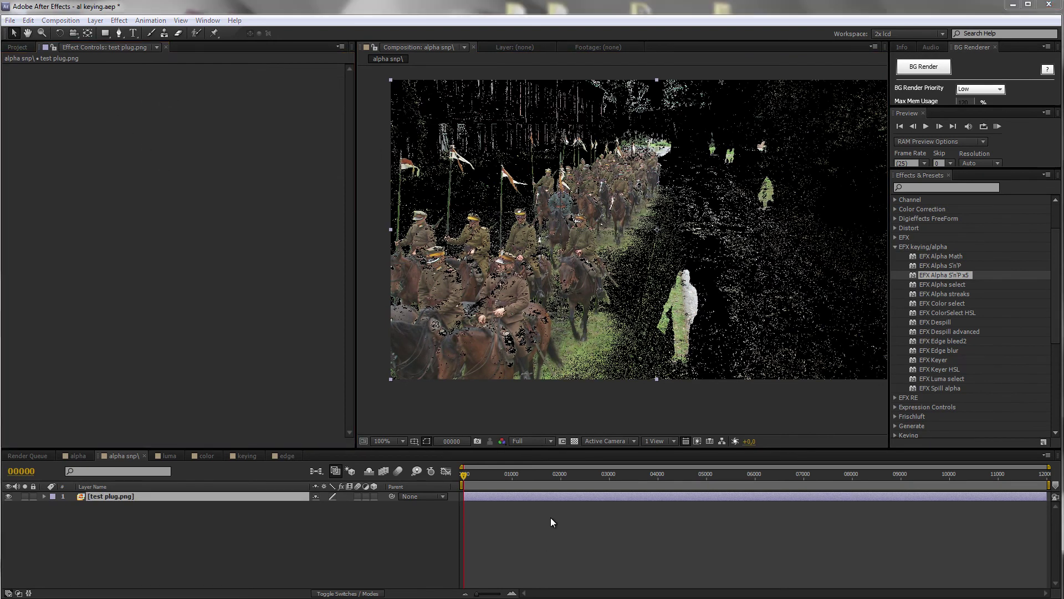
click(947, 285)
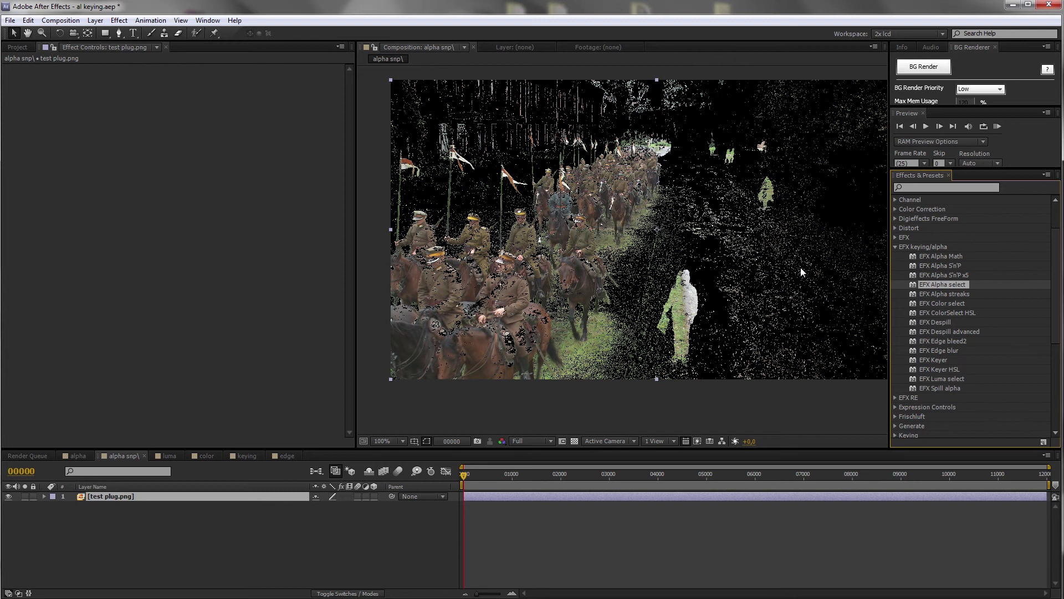
In the alpha composition, show the transparency grid and apply EFX Alpha select to image1.png.
click(80, 456)
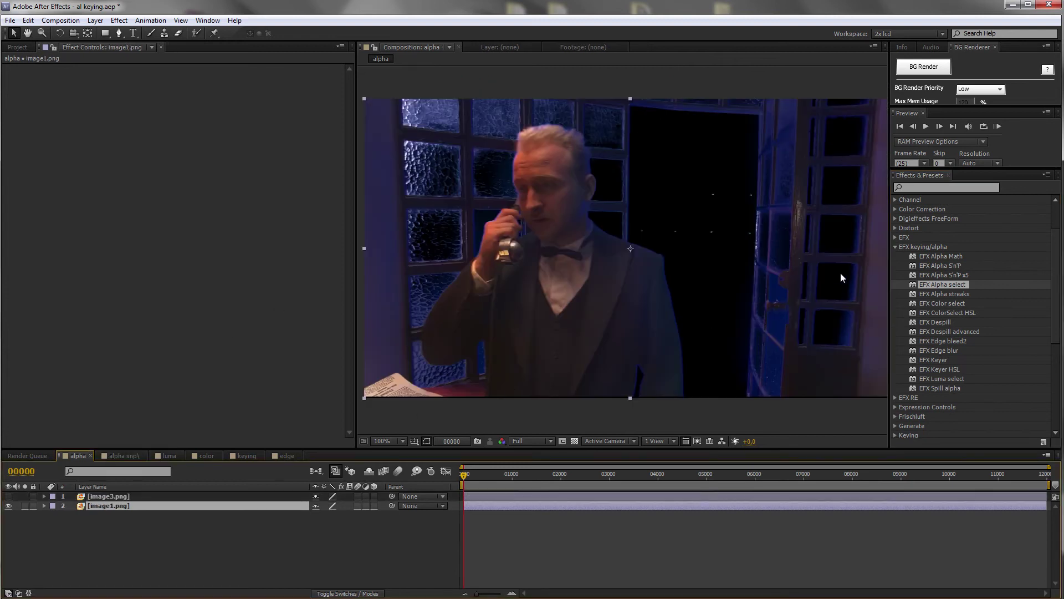
click(576, 441)
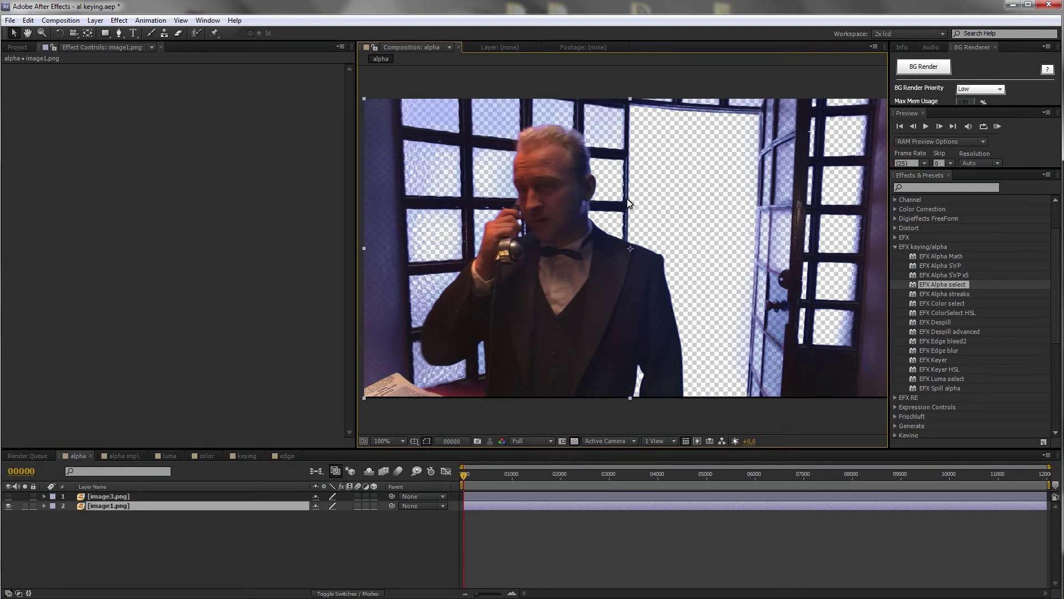
drag(943, 284, 267, 274)
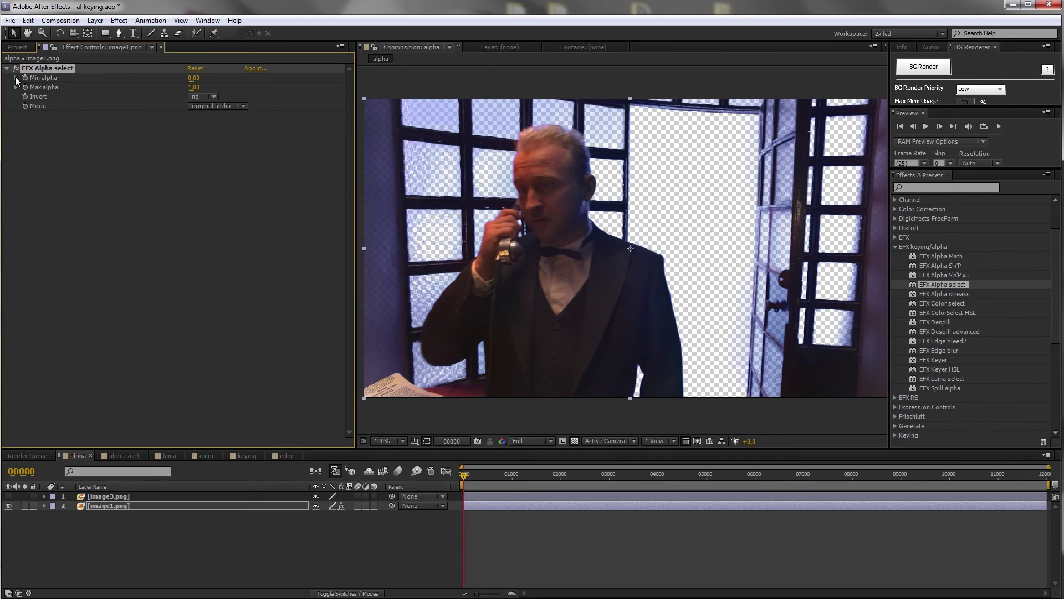
Adjust the Min alpha threshold and lower Max alpha to 0,98.
click(16, 79)
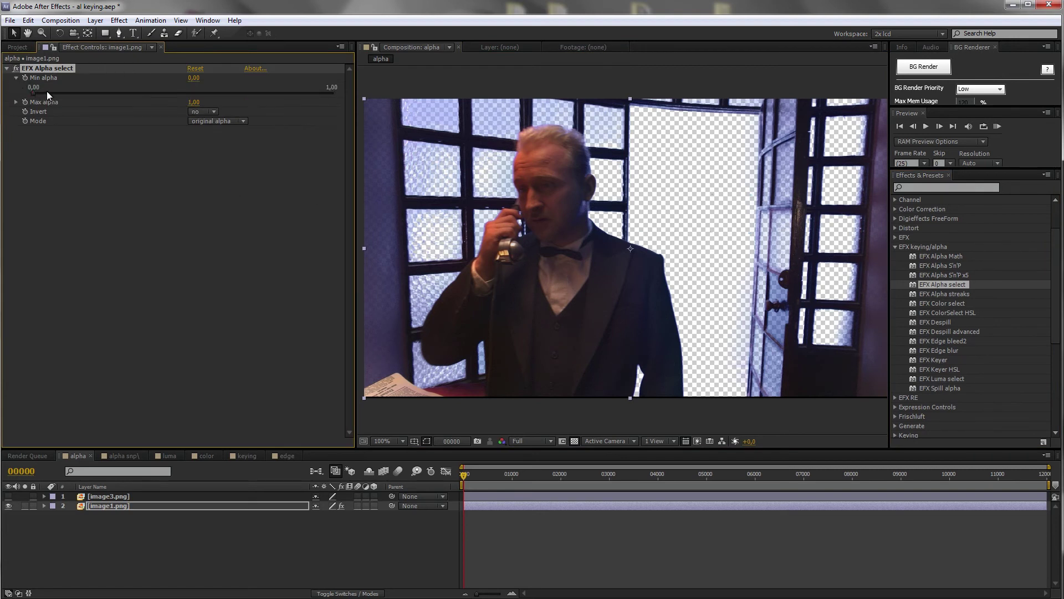
drag(48, 91, 18, 88)
click(16, 102)
mouse_move(332, 118)
mouse_down()
mouse_move(316, 120)
mouse_move(326, 120)
mouse_up()
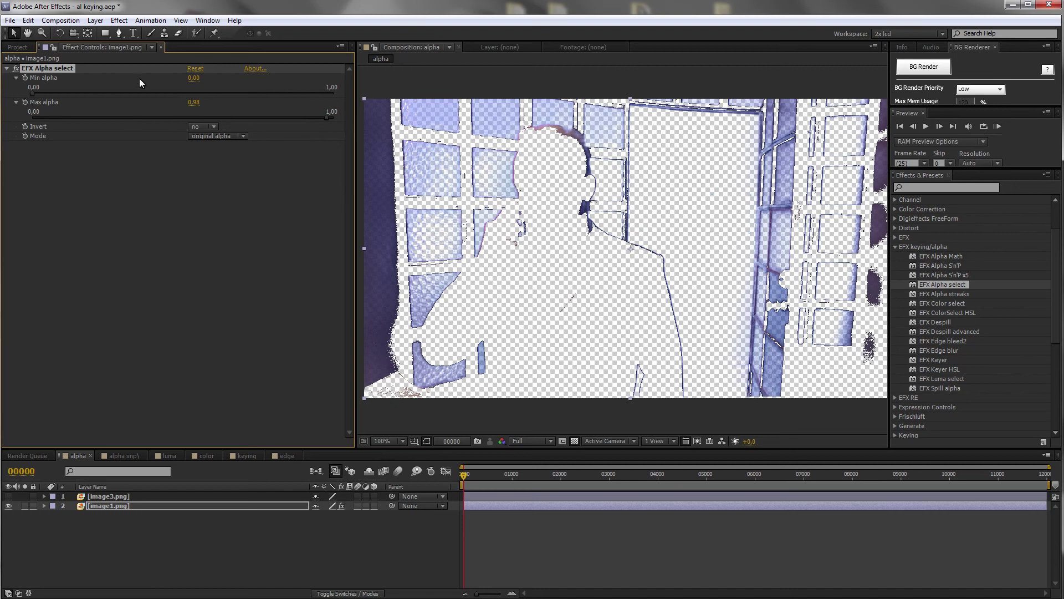
click(203, 126)
click(208, 148)
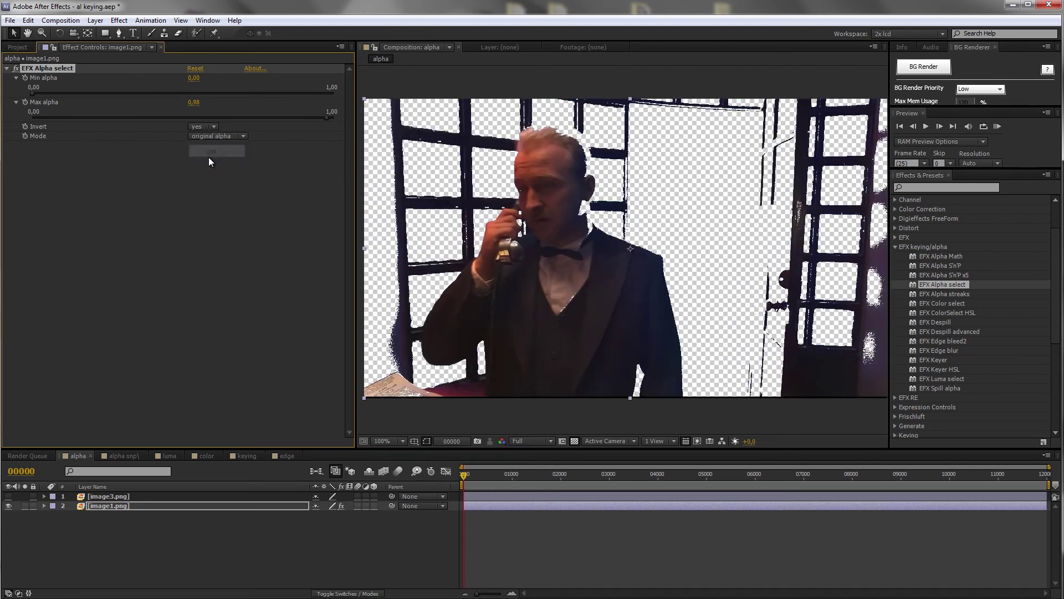
click(211, 138)
click(229, 136)
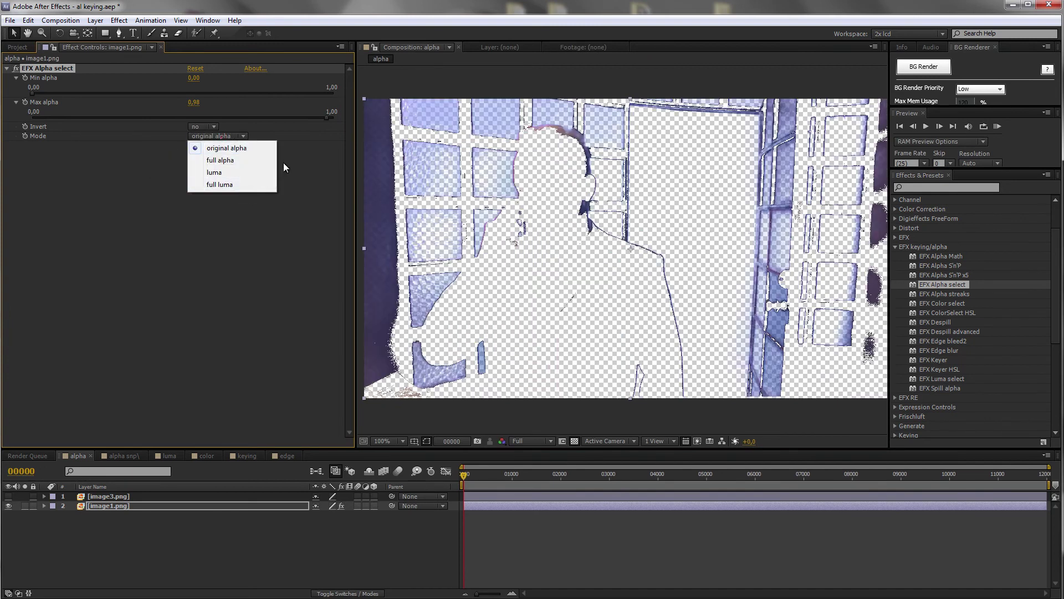
click(244, 234)
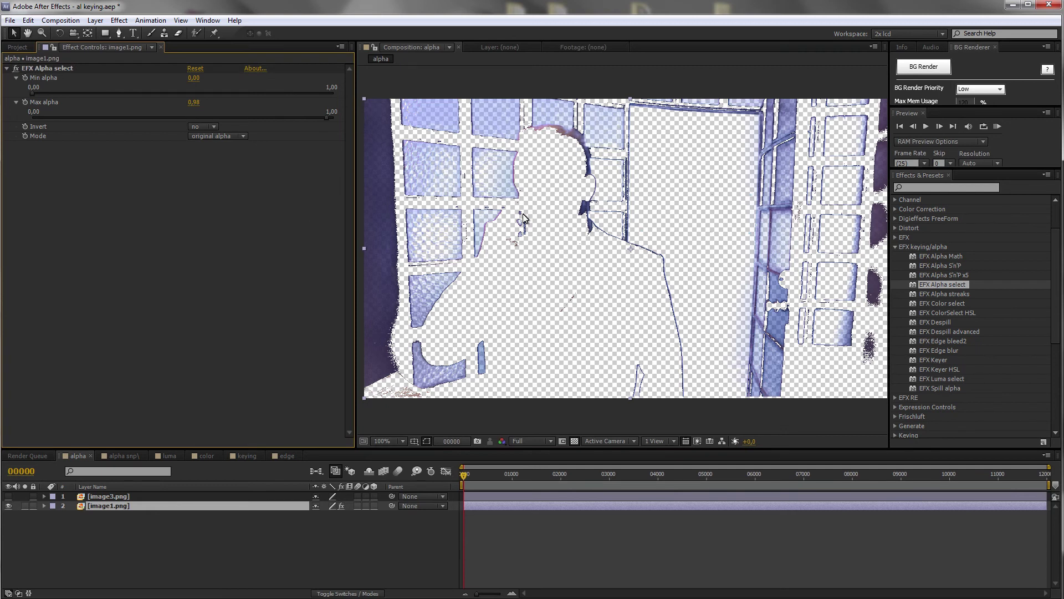
click(574, 441)
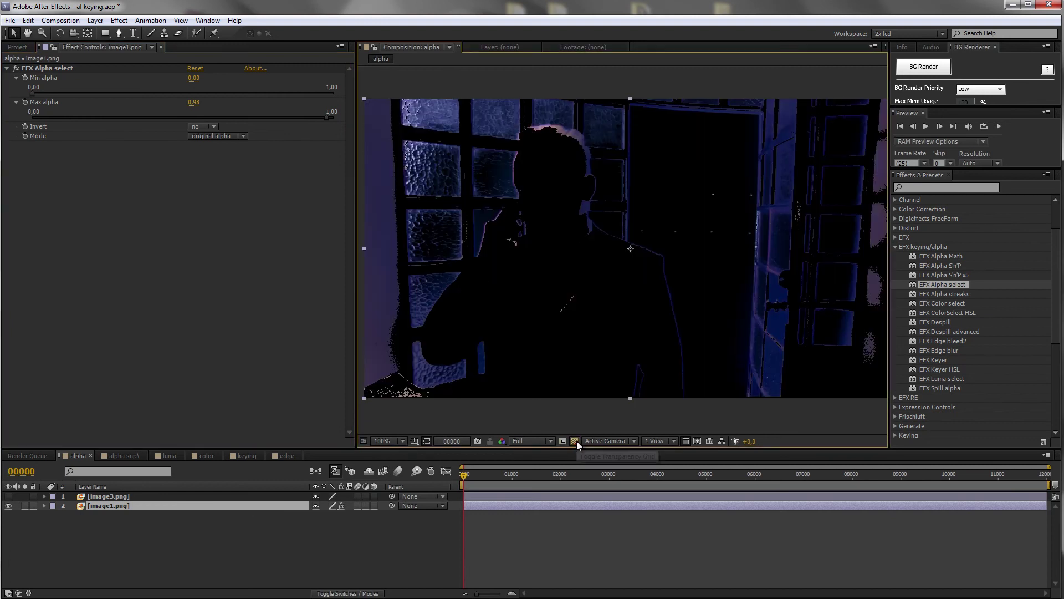
click(575, 442)
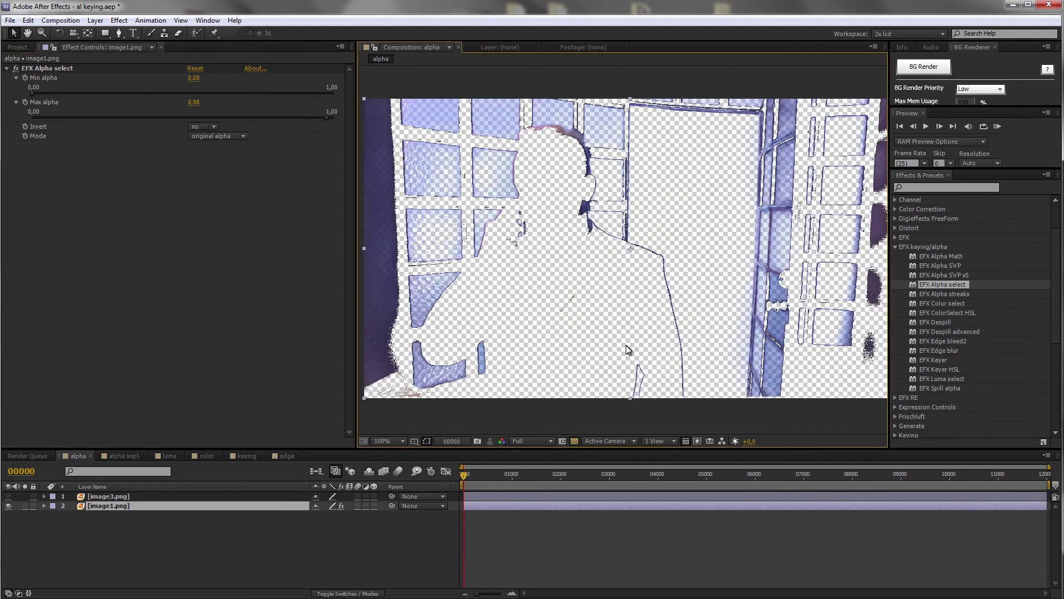
Set EFX Alpha select mode to luma and view the matte against black.
click(242, 136)
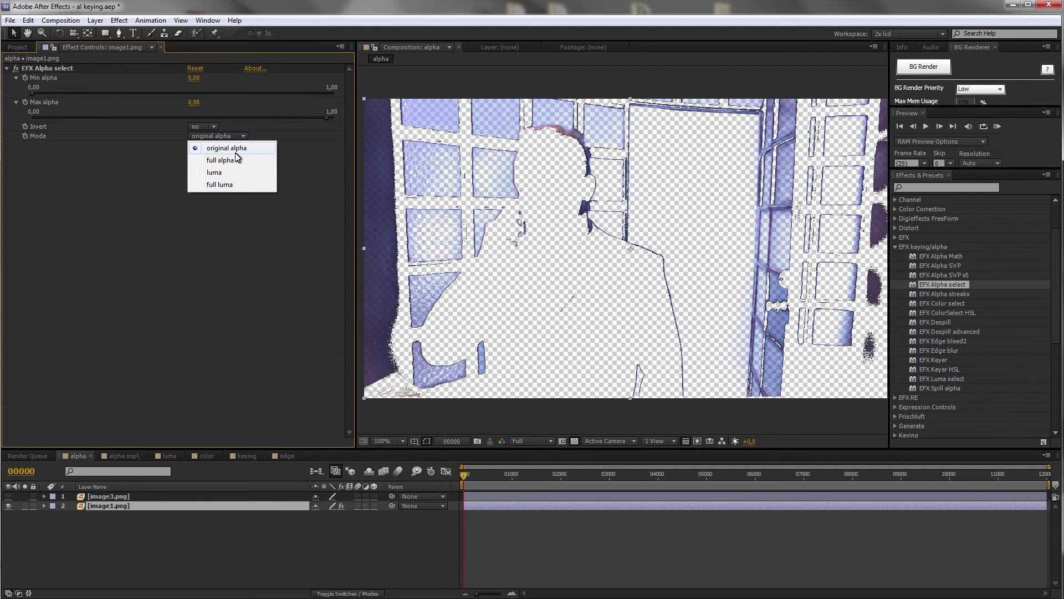
click(221, 172)
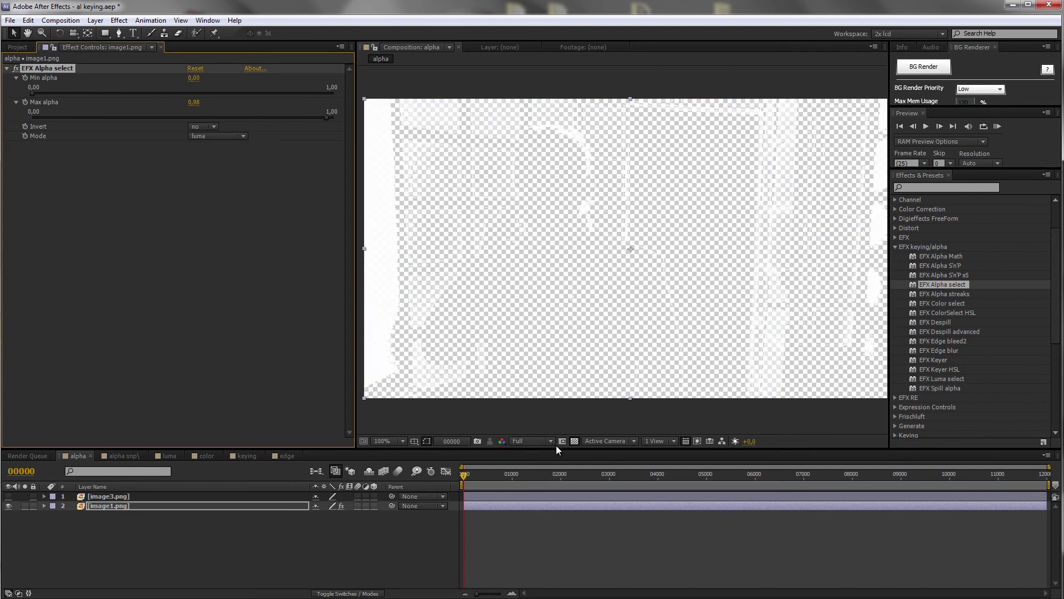
click(574, 441)
Try original alpha and full alpha modes, and raise Min alpha to 0,01.
click(233, 135)
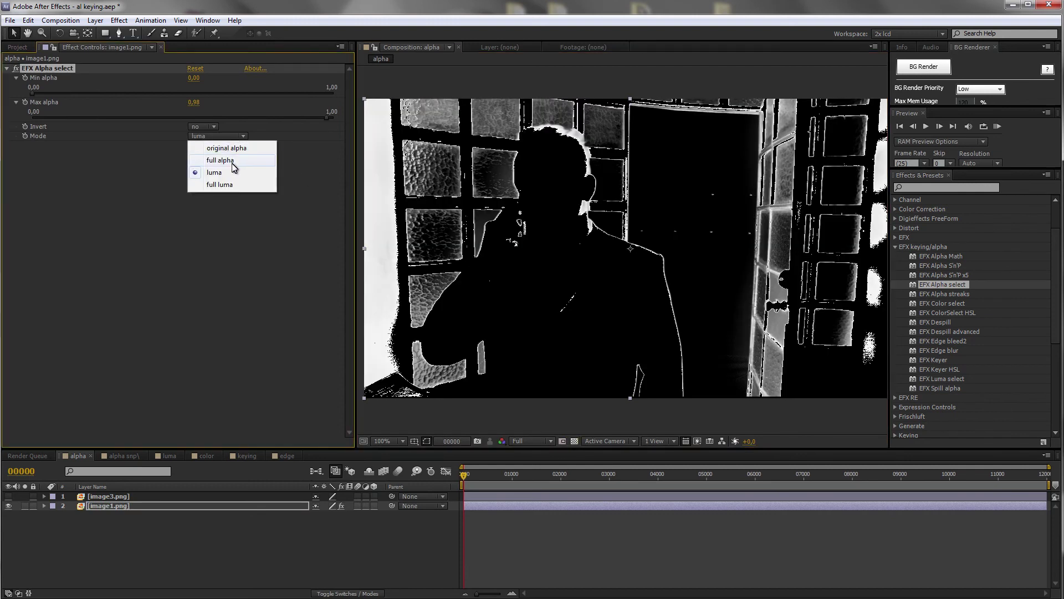
click(236, 148)
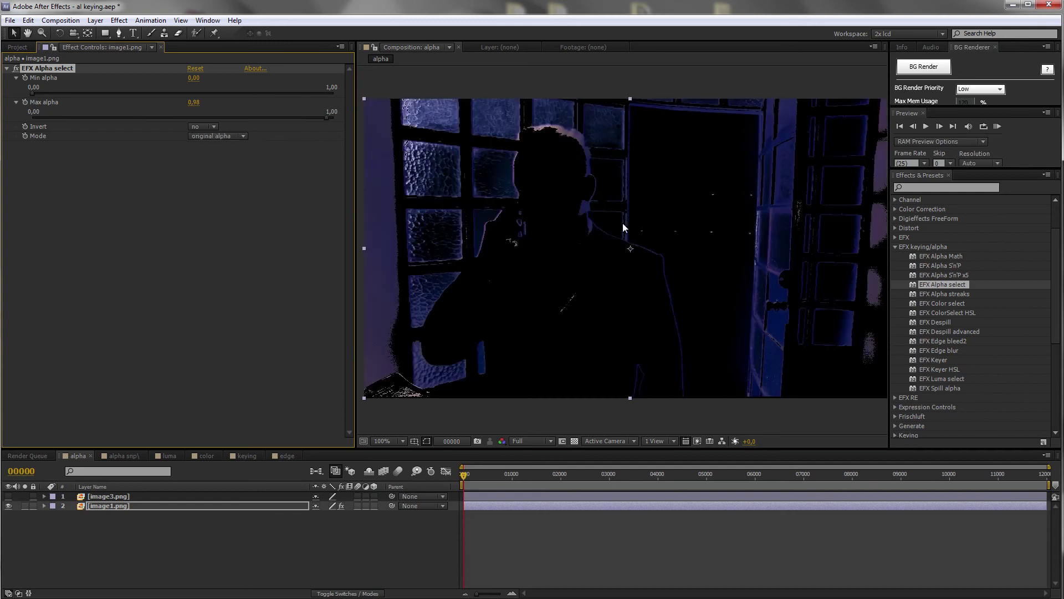
click(230, 135)
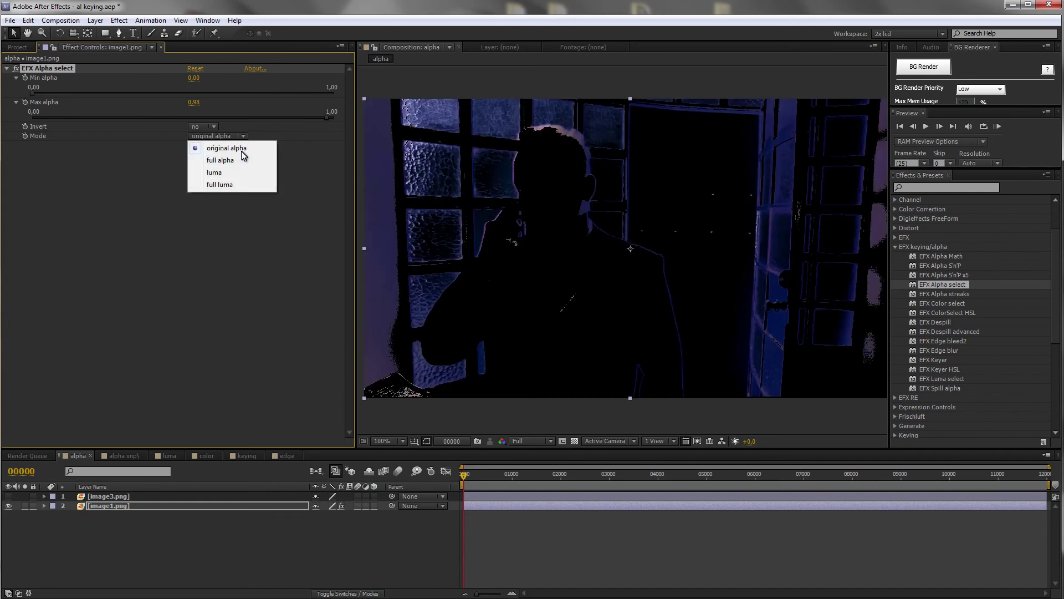
click(244, 161)
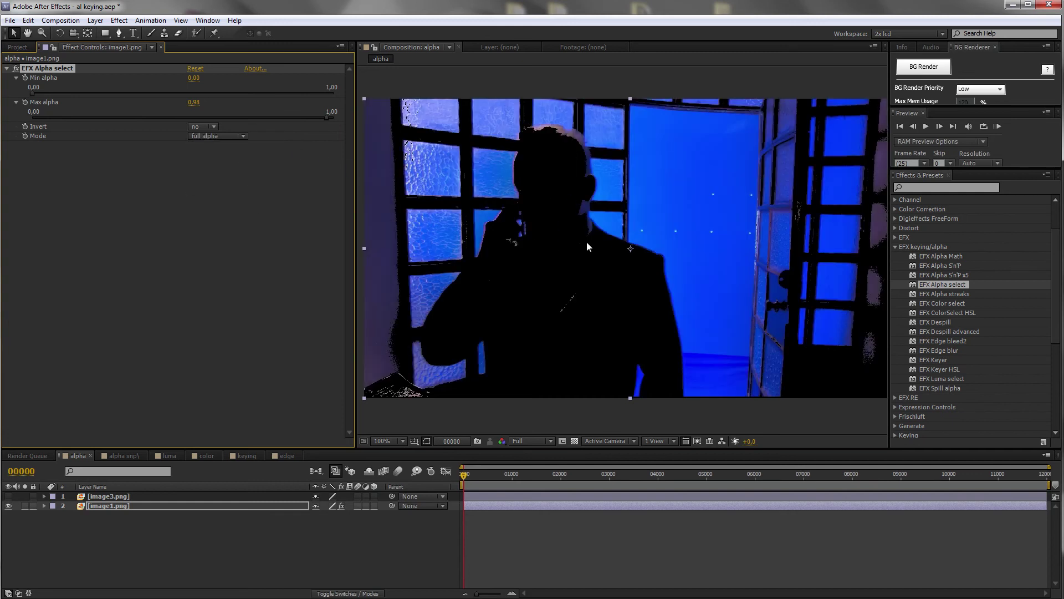
click(35, 93)
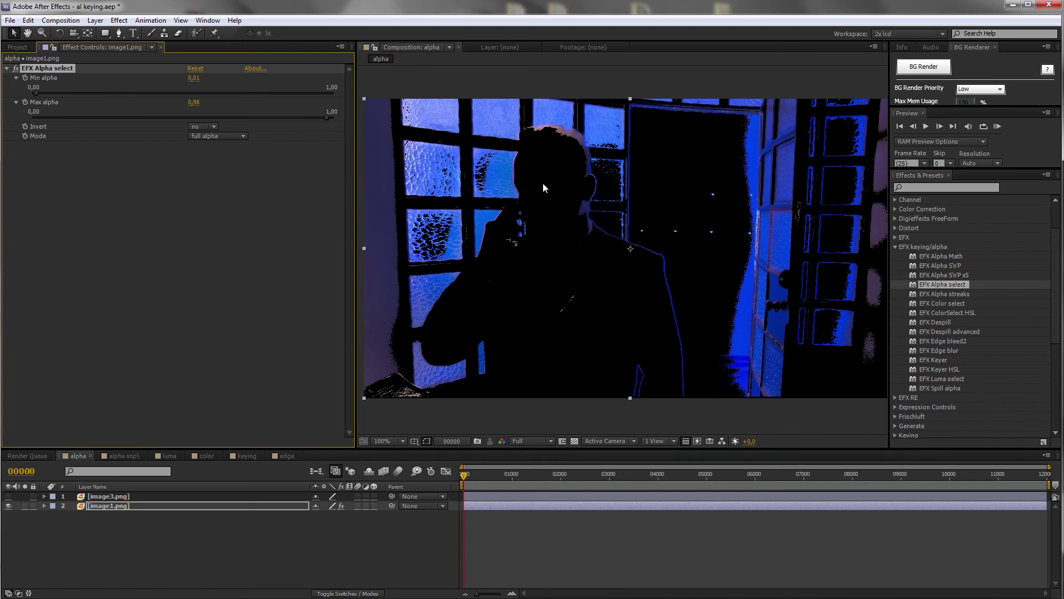
Compare full luma against luma mode, settling on full luma.
click(217, 136)
click(225, 187)
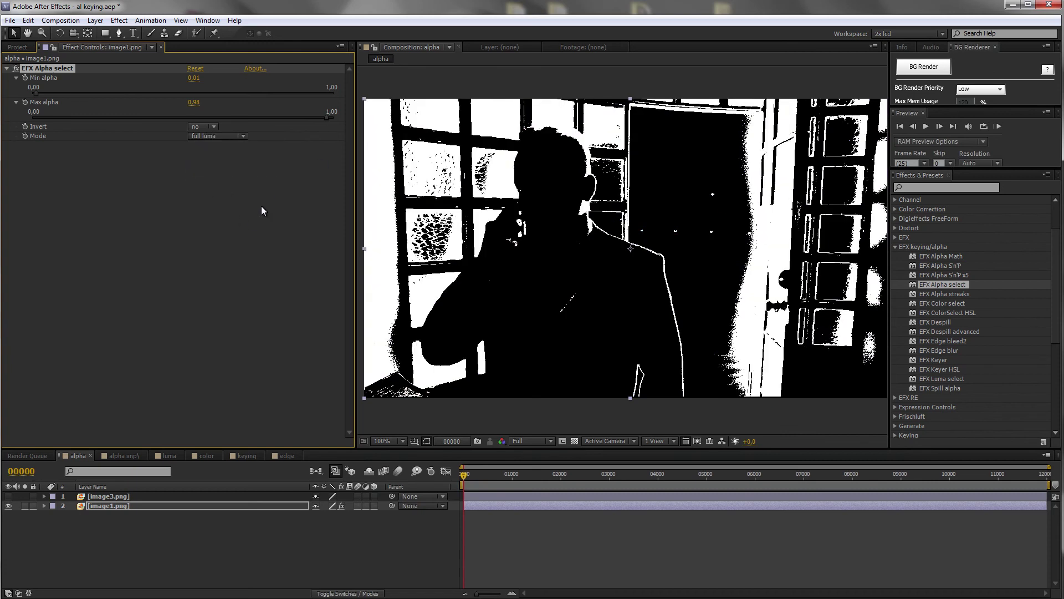
click(230, 136)
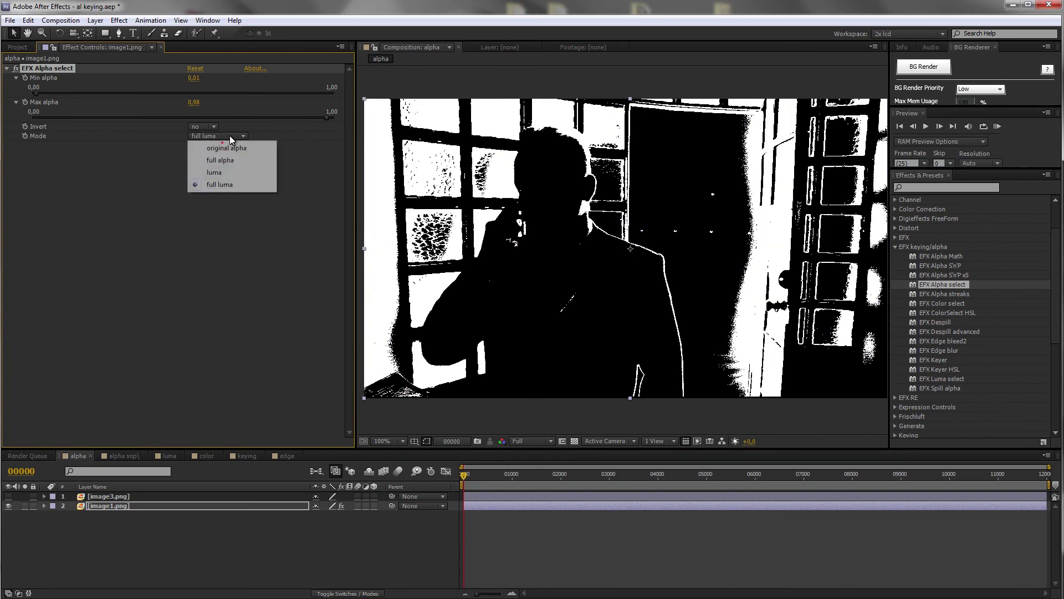
click(227, 172)
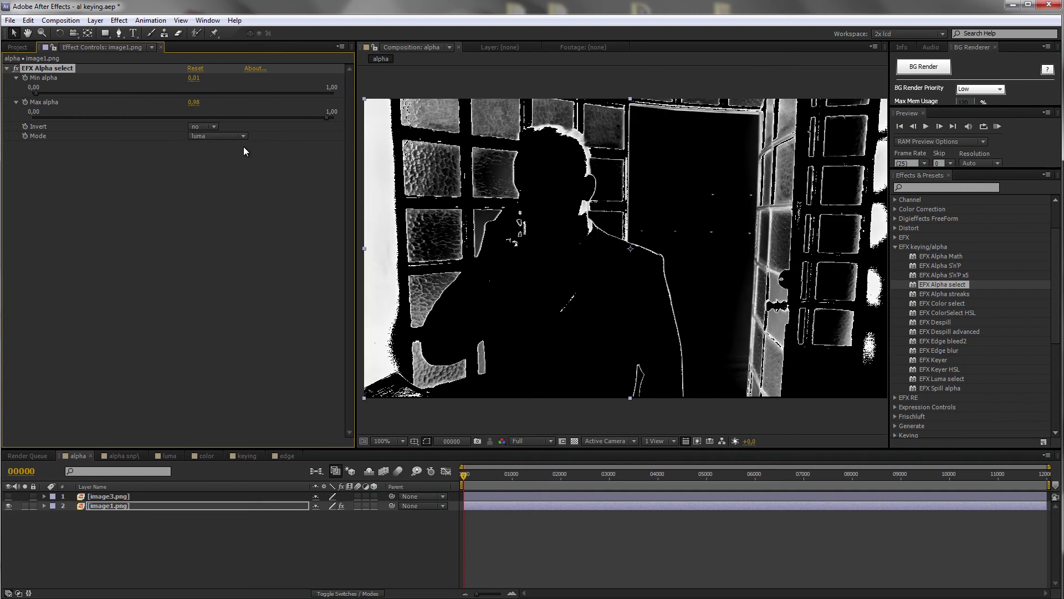
click(245, 136)
click(224, 184)
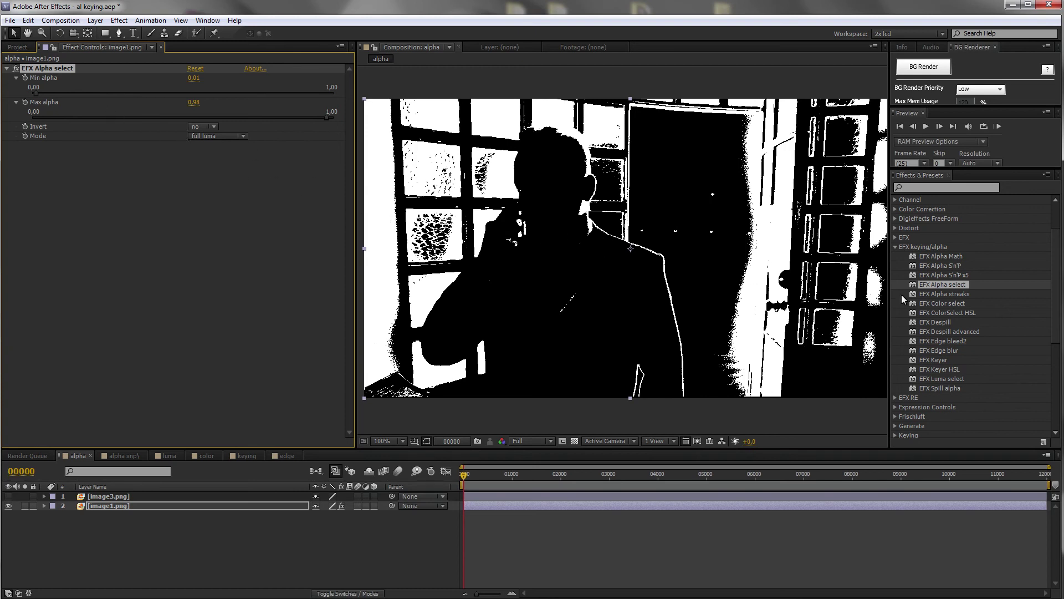
Delete EFX Alpha select and apply EFX Alpha streaks to test plug.png in alpha snp\.
key(Delete)
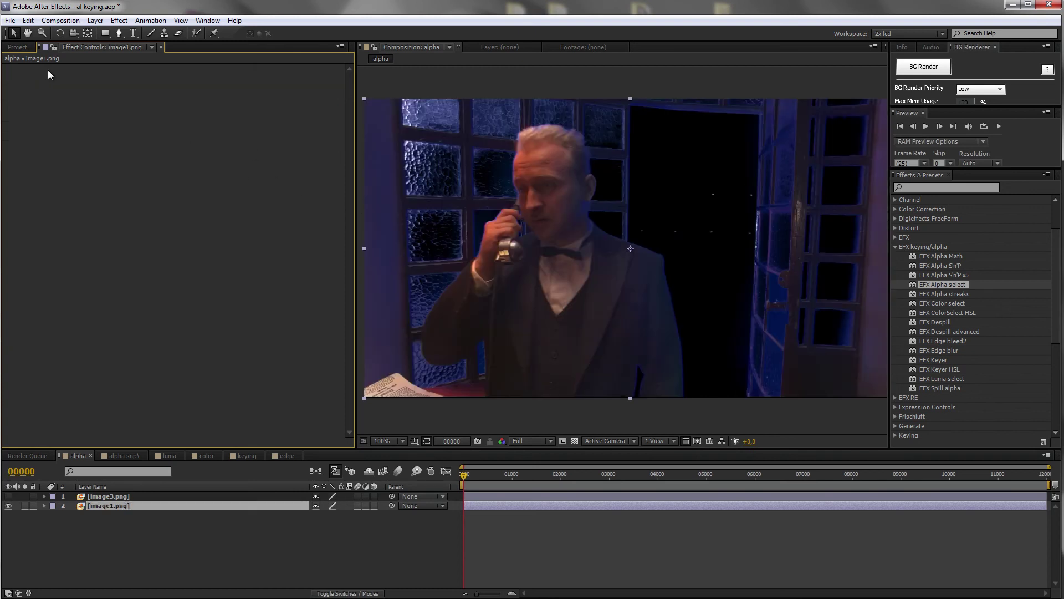
click(234, 458)
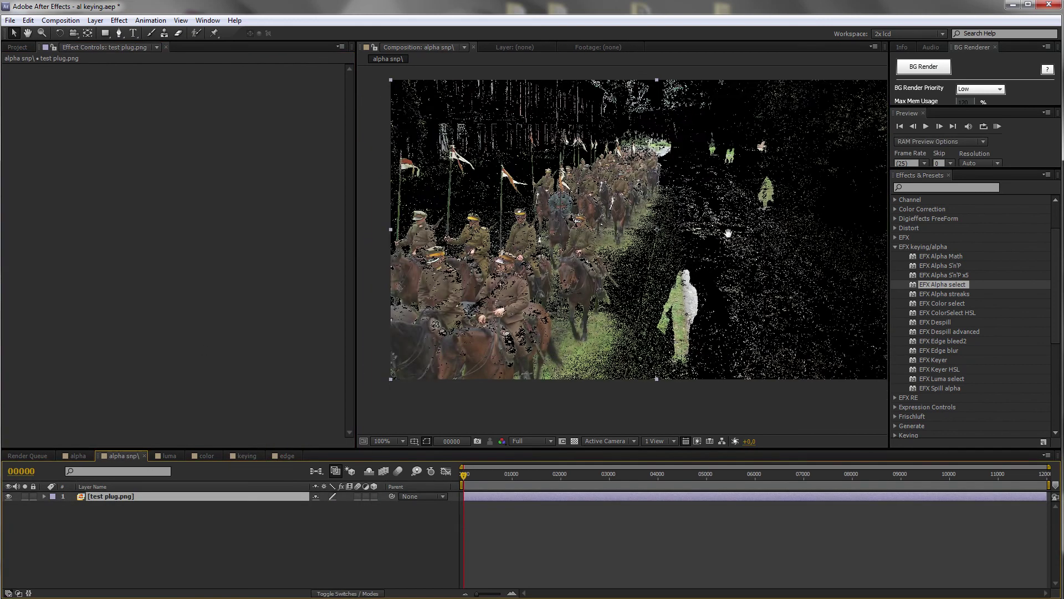
scroll(675, 226, up, 10)
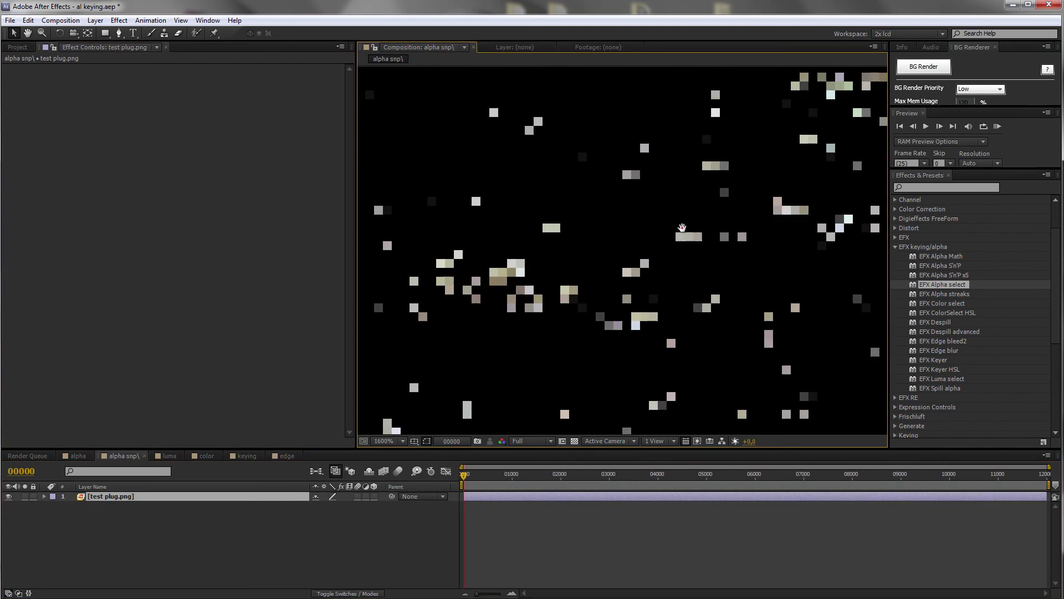
drag(915, 294, 121, 161)
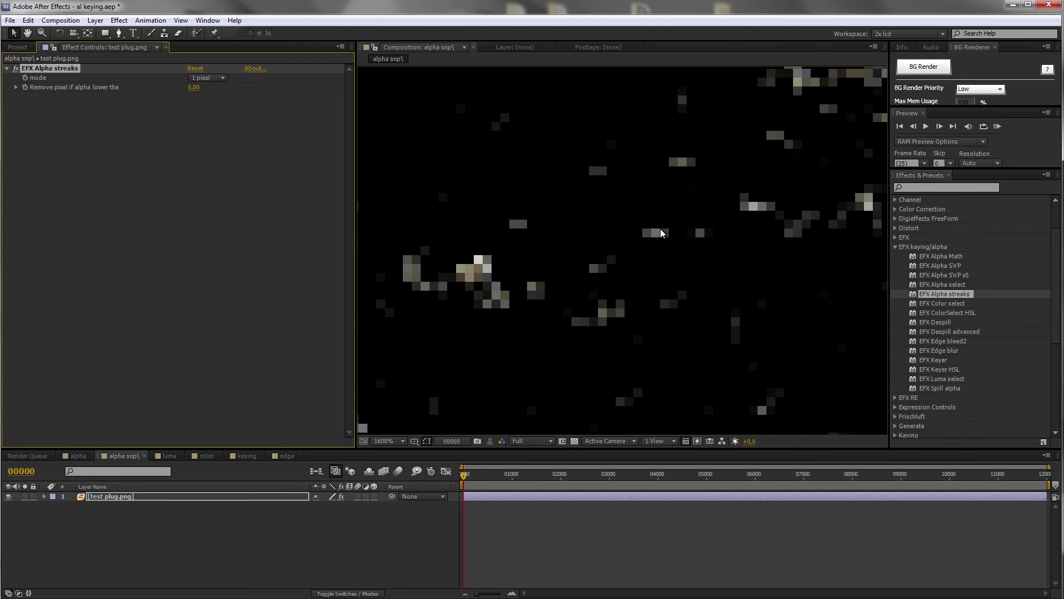
Pan the magnified view across the noise pixels to inspect the streaks result.
drag(680, 230, 617, 245)
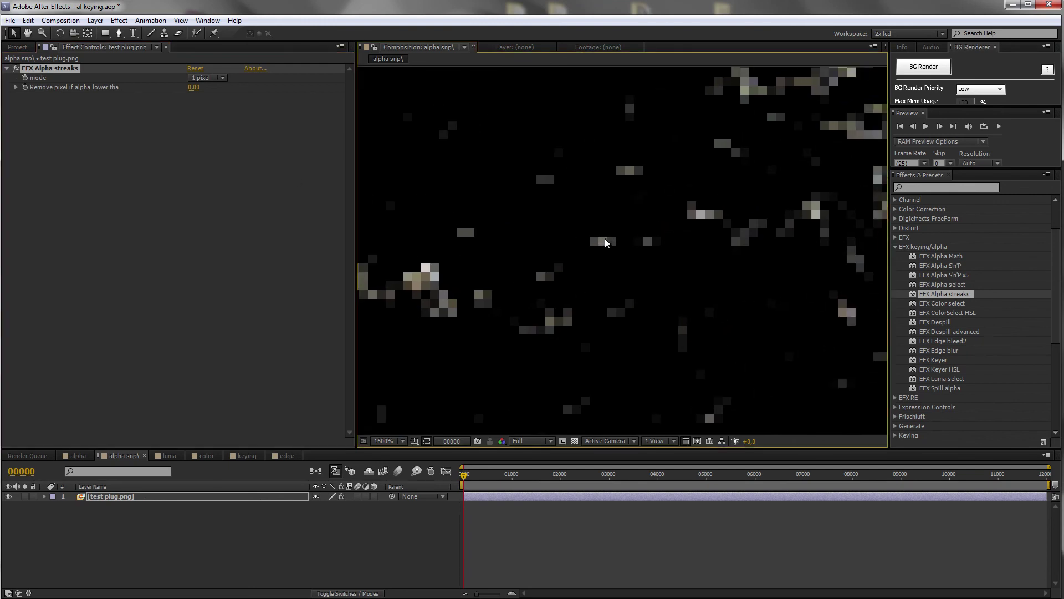
mouse_move(612, 225)
mouse_down()
mouse_move(644, 227)
mouse_move(615, 226)
mouse_up()
scroll(614, 226, up, 1)
drag(589, 267, 609, 199)
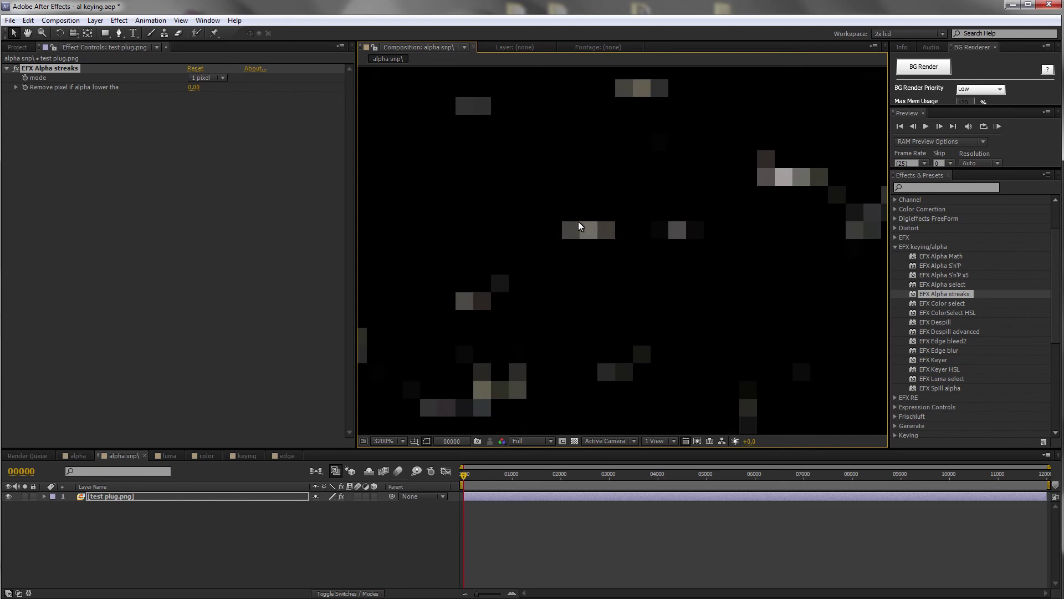
drag(588, 237, 610, 227)
scroll(611, 227, down, 4)
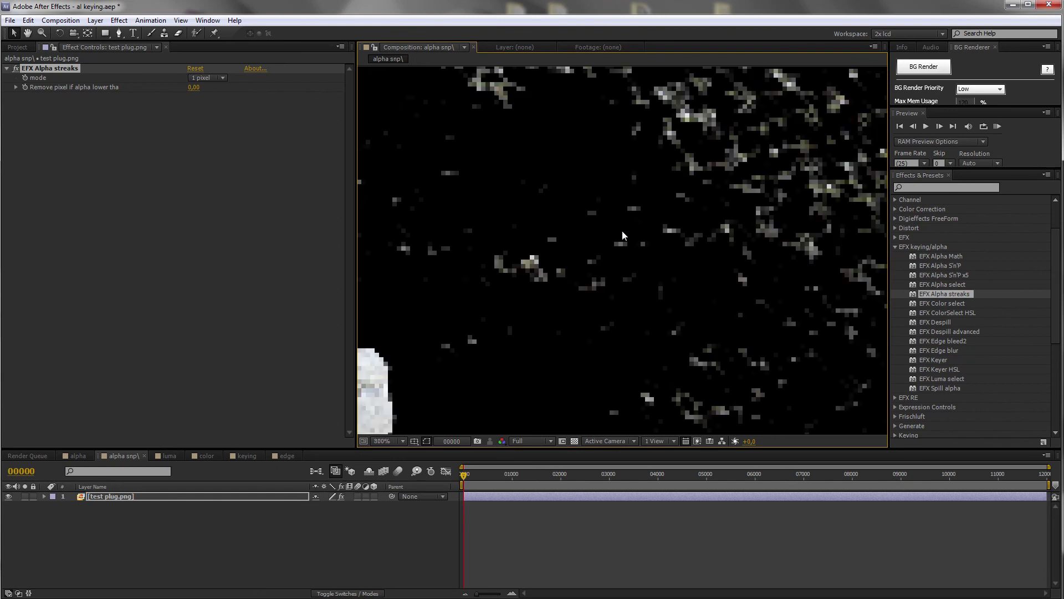
scroll(643, 244, down, 2)
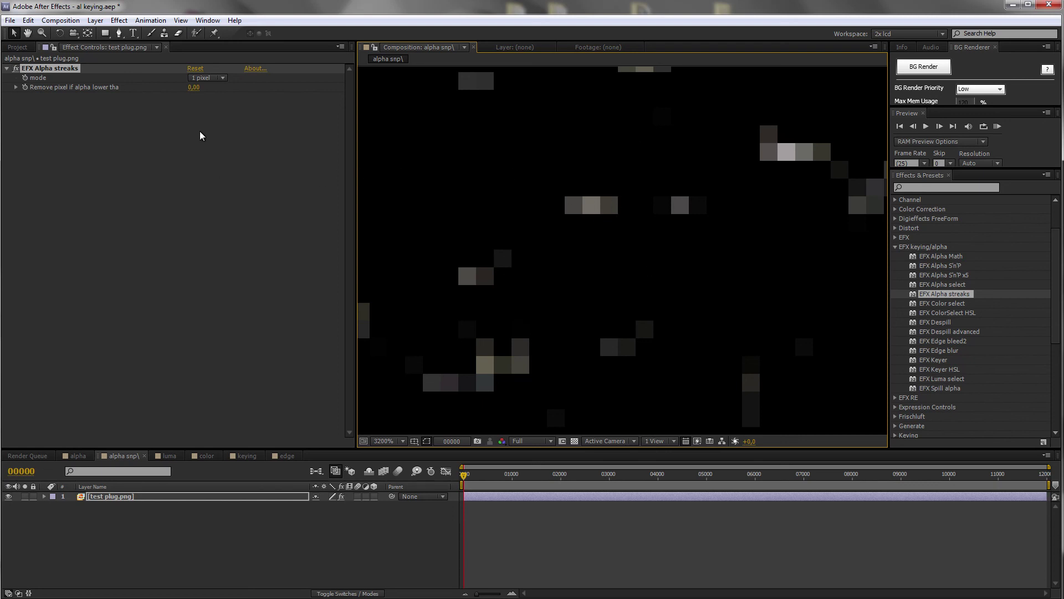
Change the EFX Alpha streaks mode from 1 pixel to 2 pixel and select the effect.
click(207, 78)
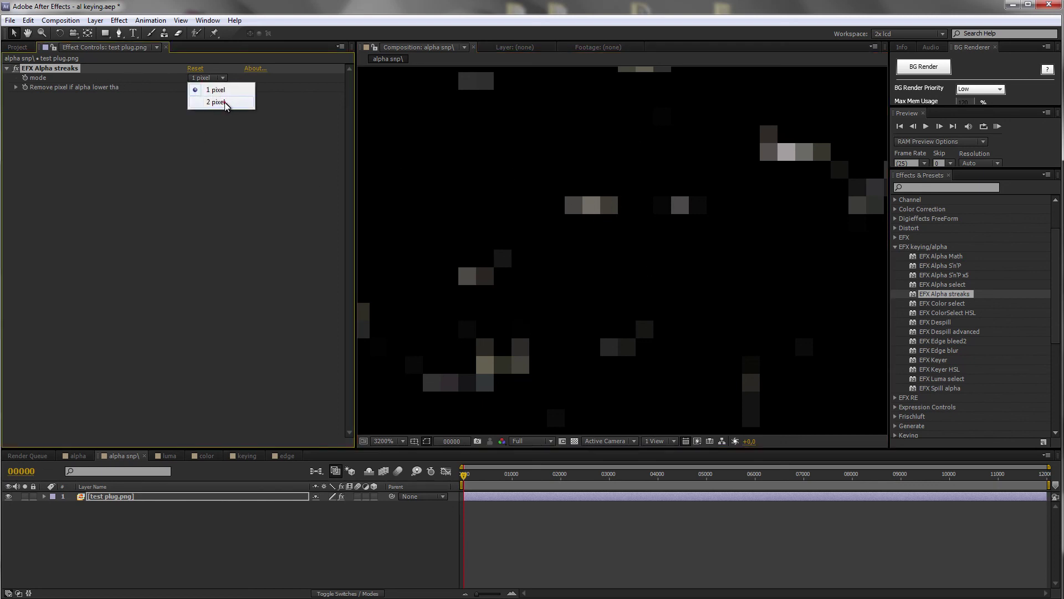
click(225, 104)
click(214, 77)
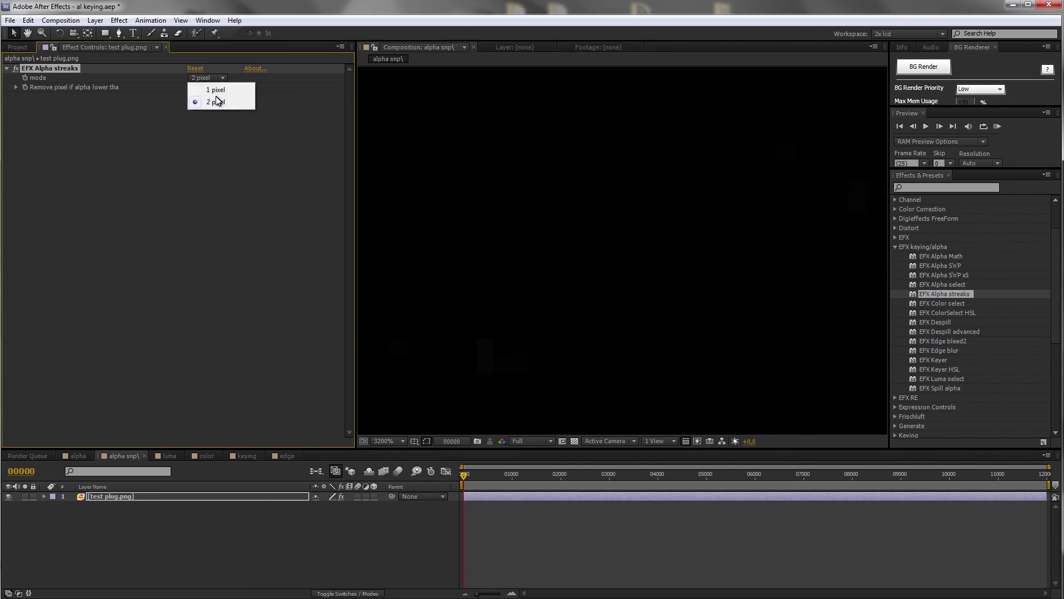
click(217, 103)
scroll(711, 231, down, 8)
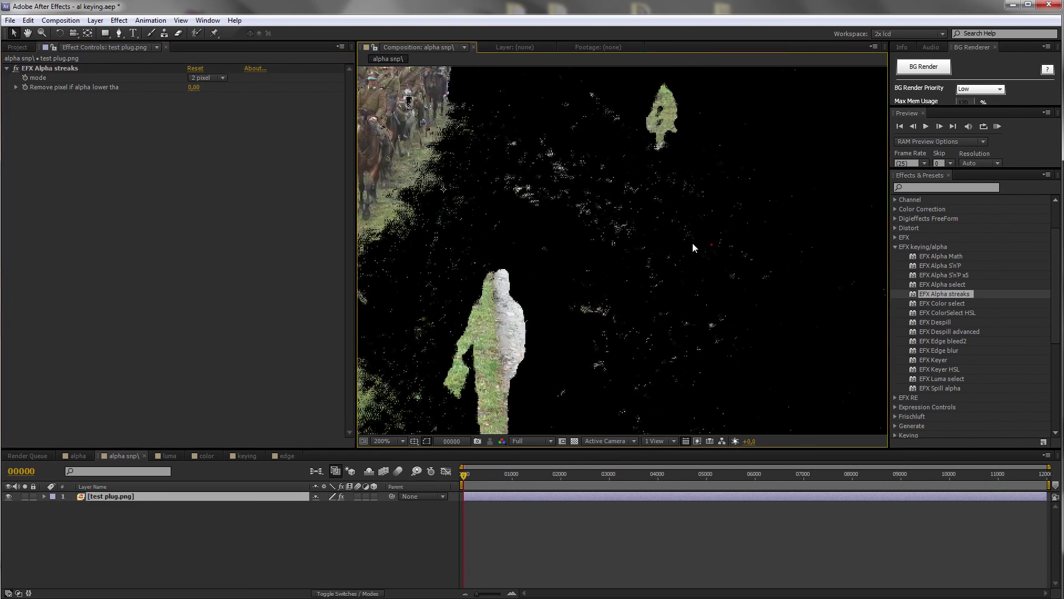
scroll(645, 234, up, 3)
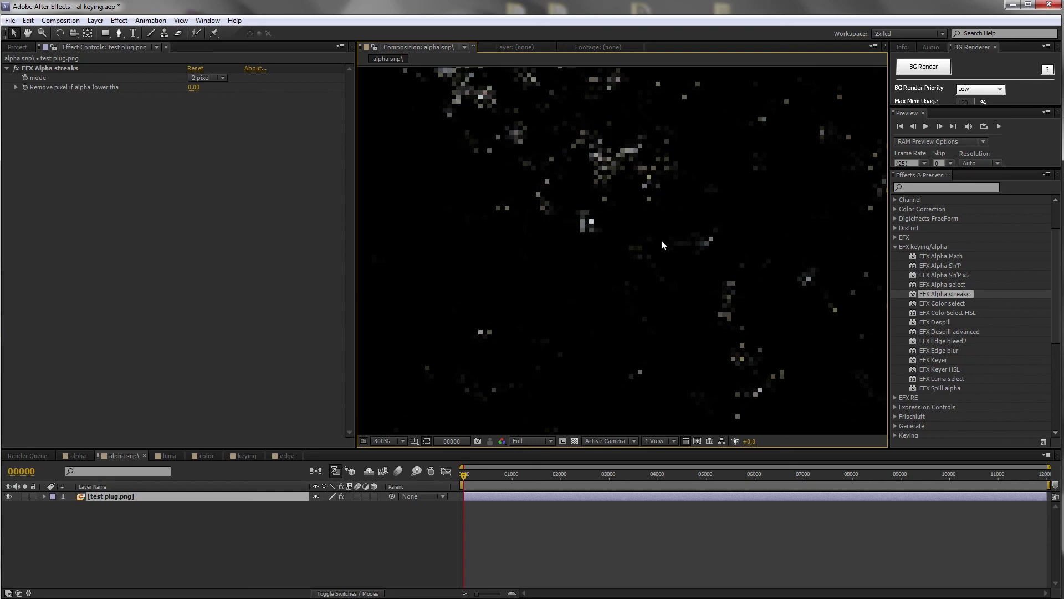
click(95, 72)
Duplicate EFX Alpha streaks into six stacked copies, inspect the matte, then select all six.
key(ctrl+d)
key(ctrl+d)
key(ctrl+d)
key(ctrl+d)
key(ctrl+d)
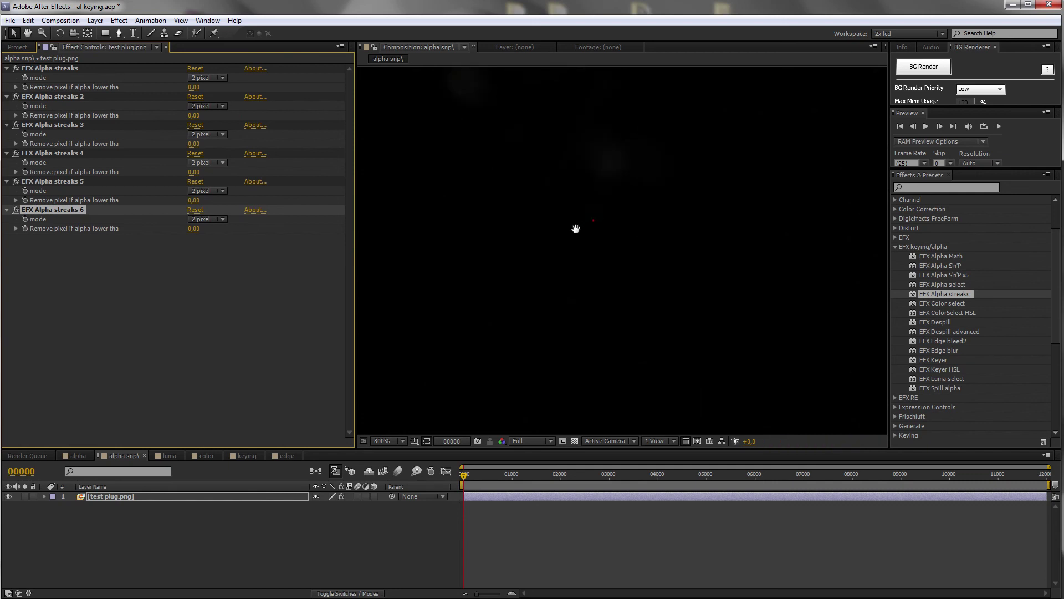
scroll(606, 242, down, 6)
scroll(624, 235, up, 2)
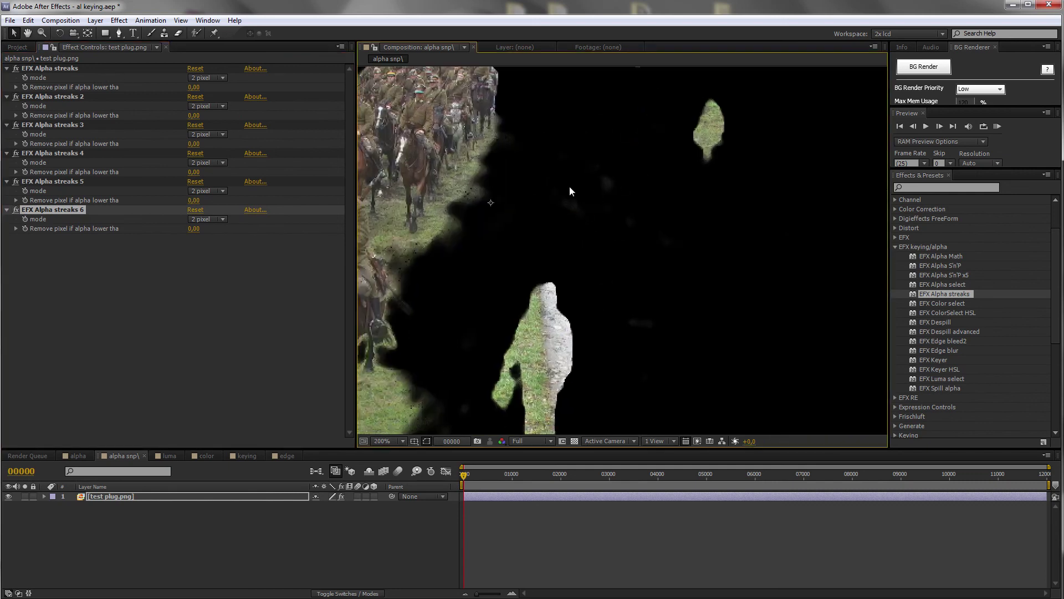
scroll(568, 212, up, 3)
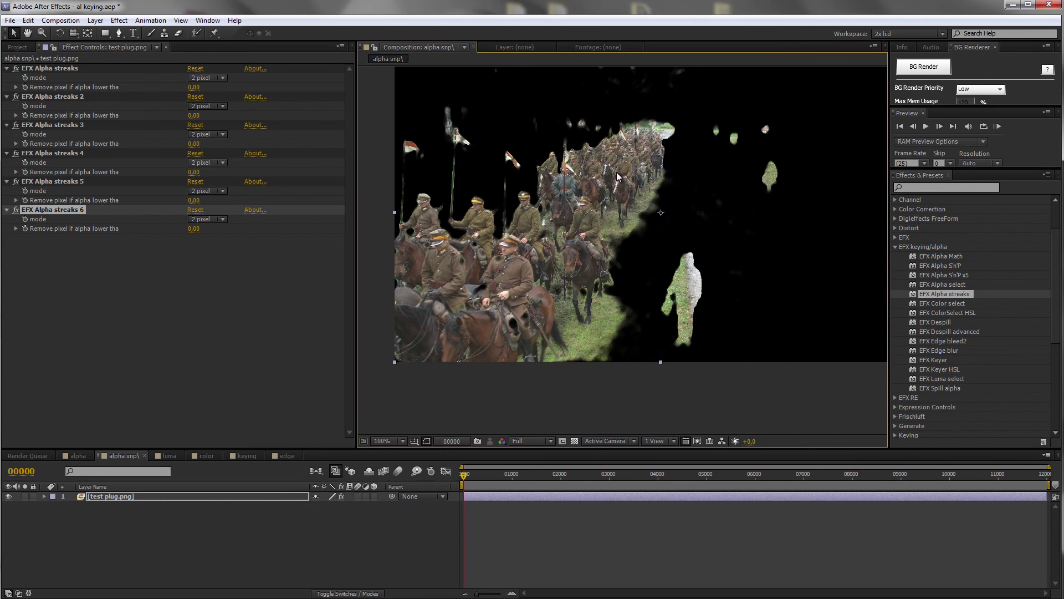
scroll(666, 267, down, 2)
scroll(668, 222, up, 5)
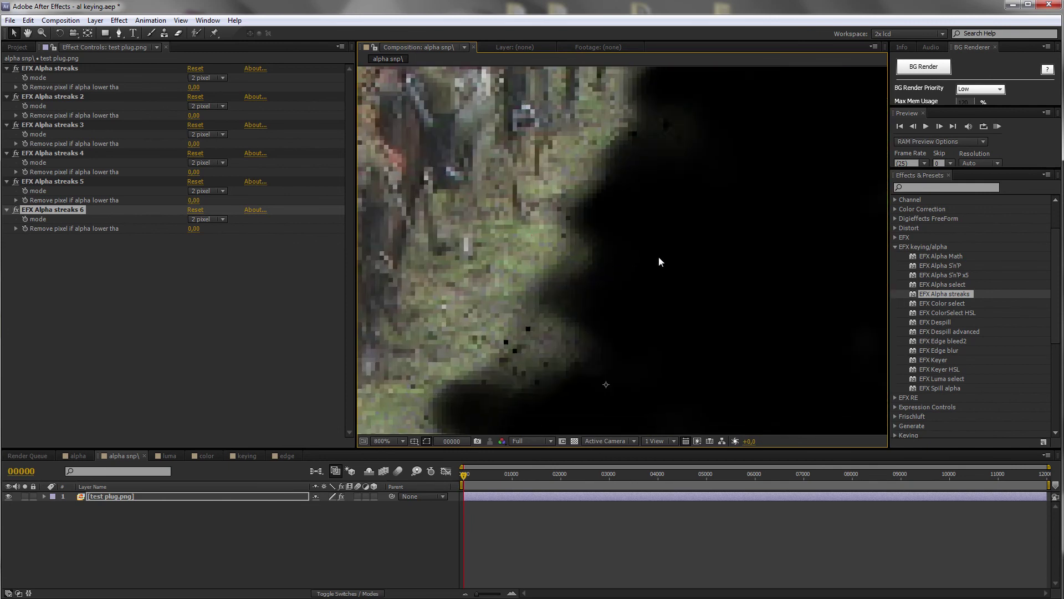
scroll(676, 261, down, 5)
scroll(578, 233, up, 4)
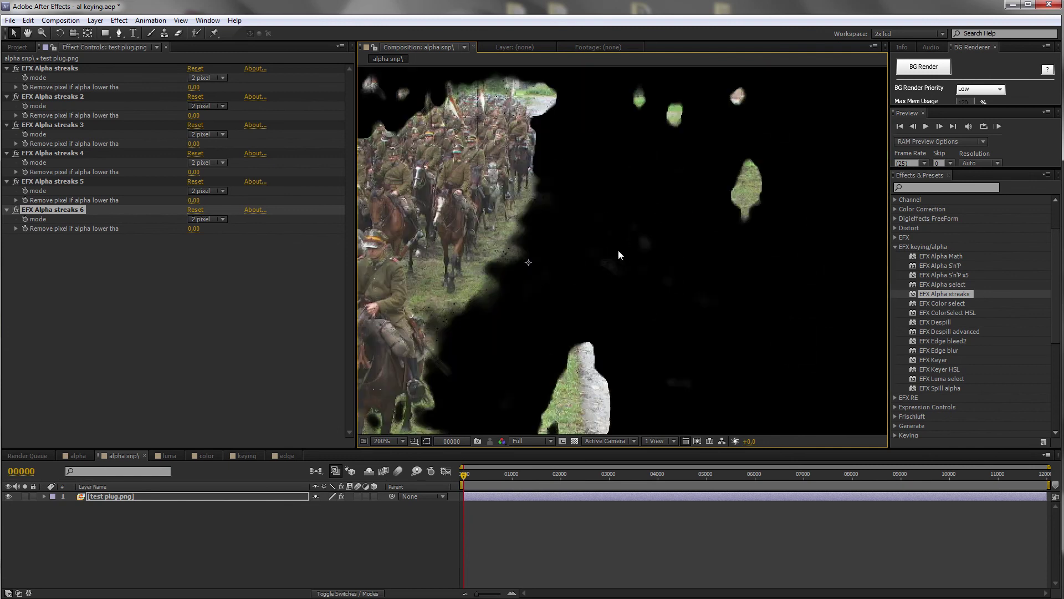
click(326, 118)
key(ctrl+a)
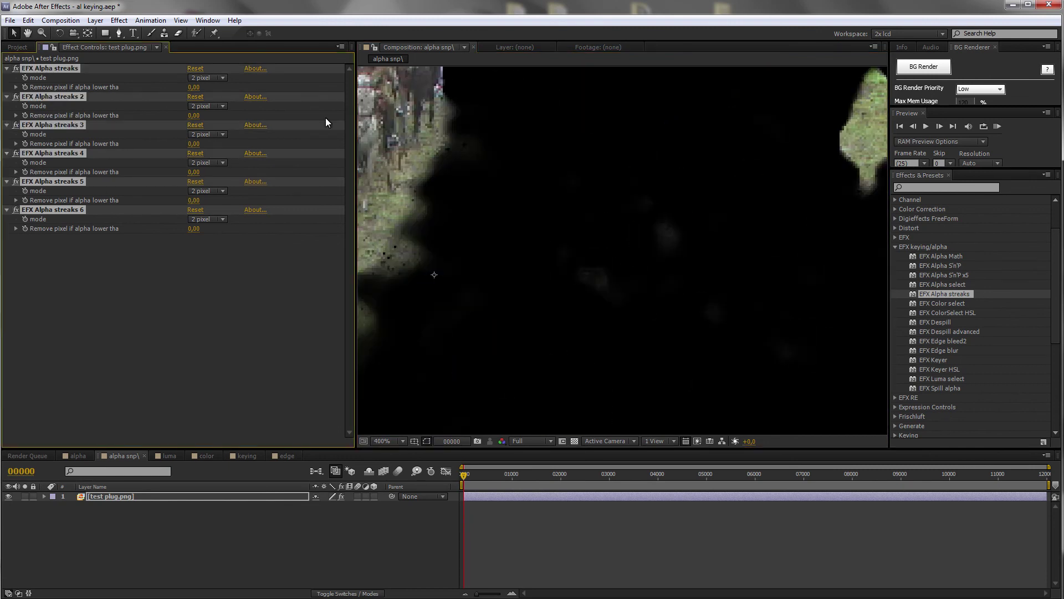